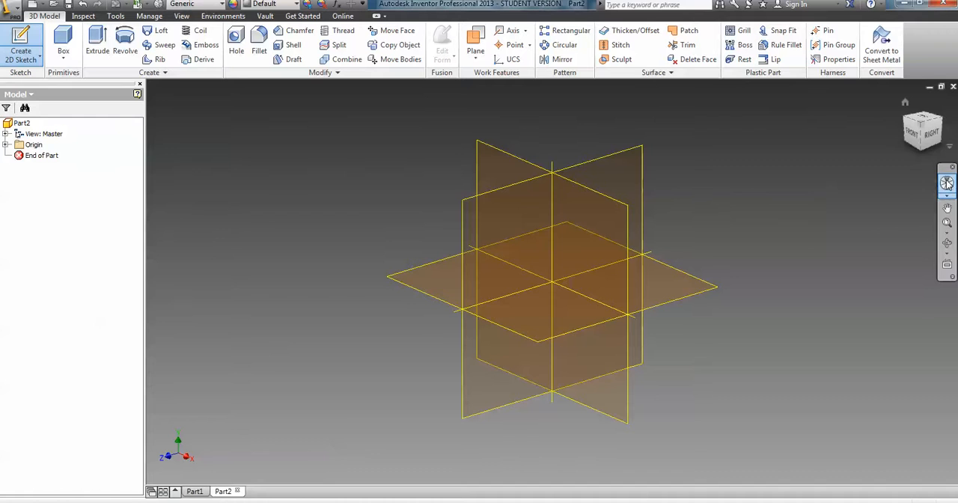
Sketch a 6 by 4 in rectangle on the horizontal origin plane, starting at the origin, and finish the sketch.
click(676, 303)
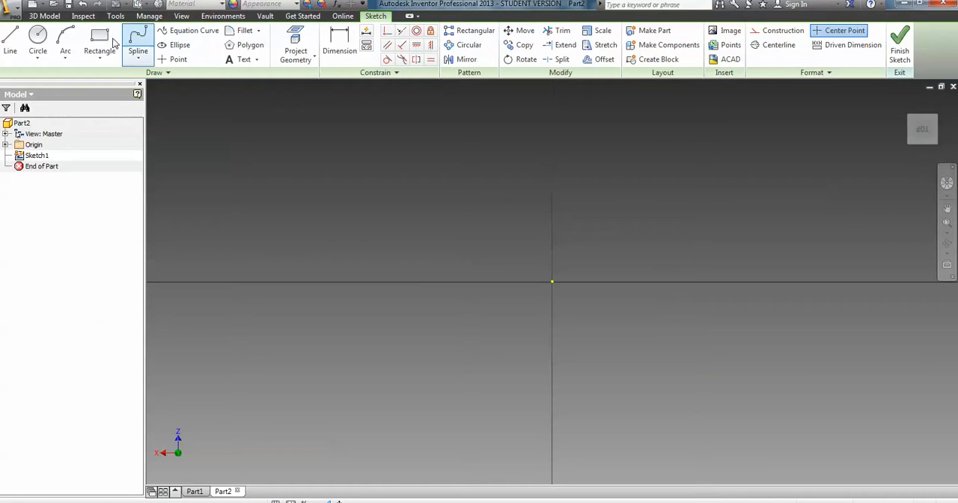
click(99, 41)
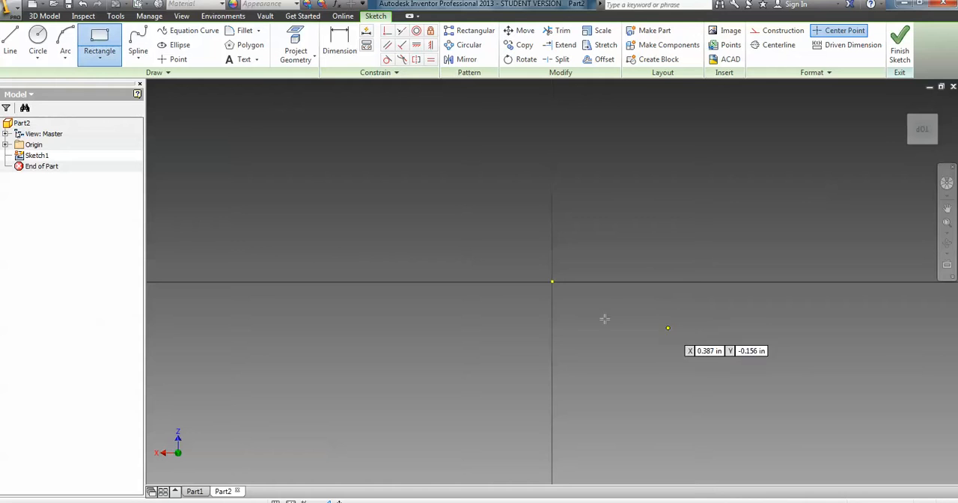
click(553, 281)
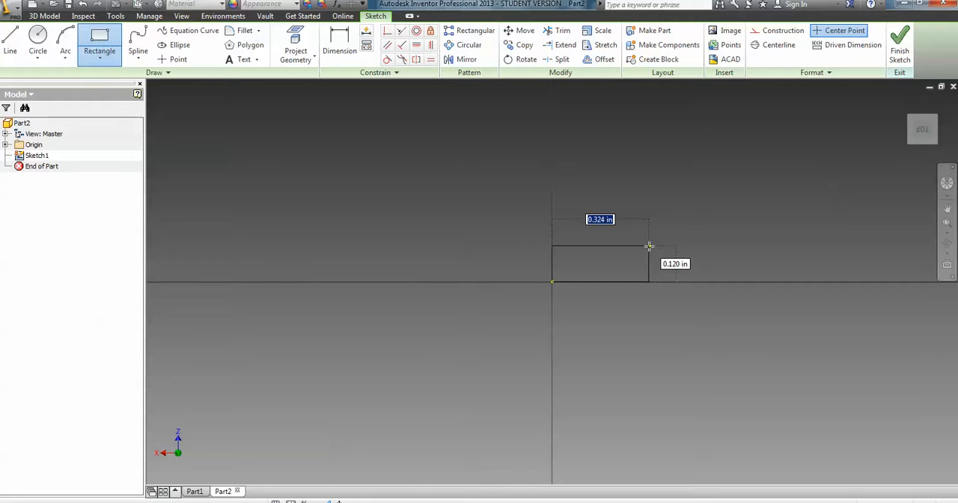
text(6)
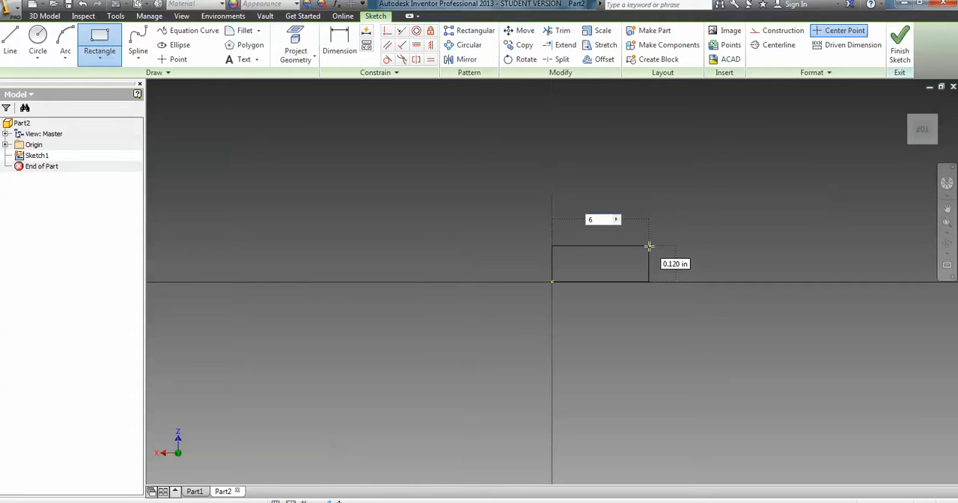
key(Tab)
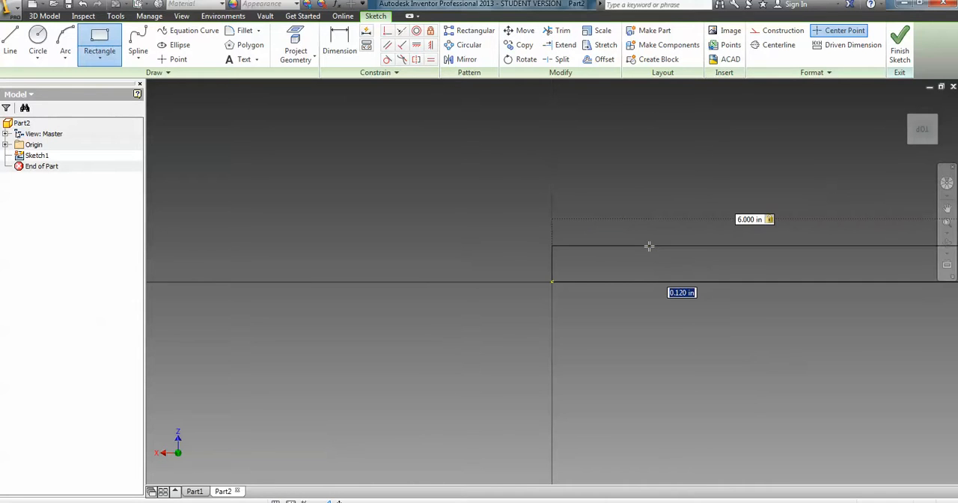
text(4)
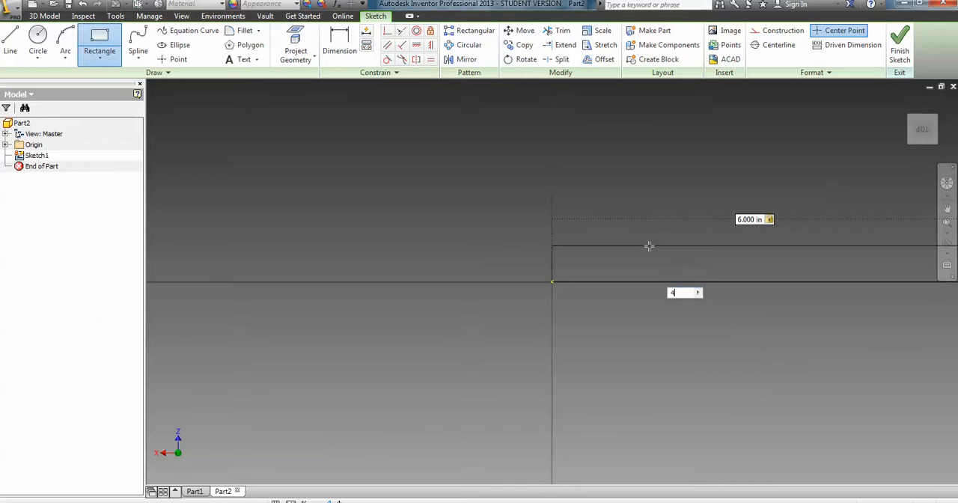
key(Return)
scroll(628, 247, down, 4)
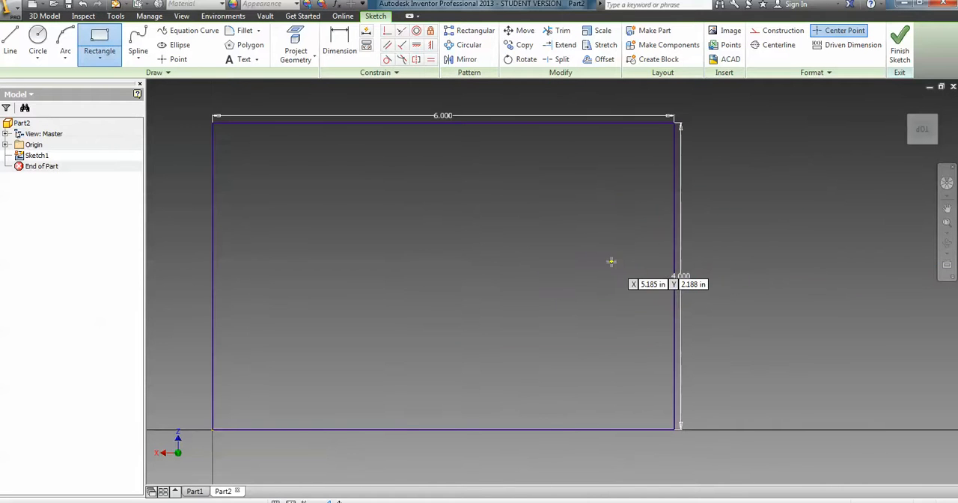
scroll(615, 265, up, 2)
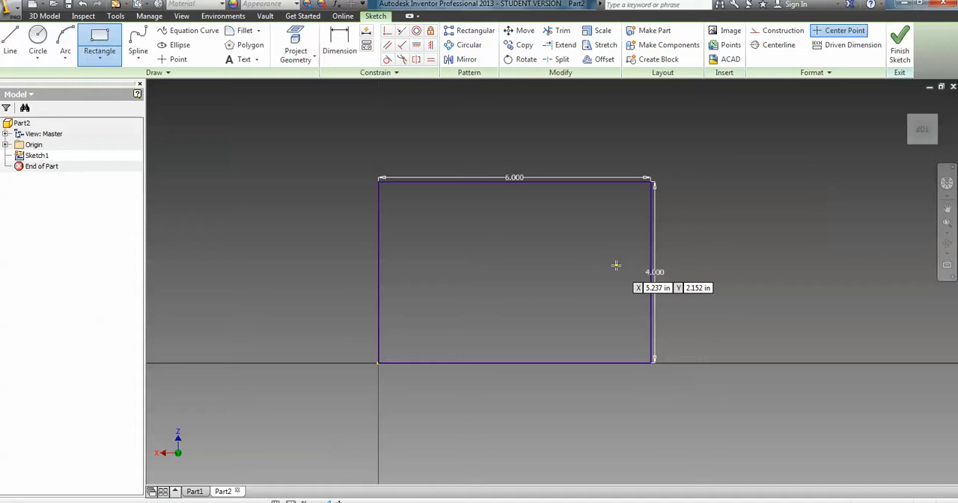
click(900, 50)
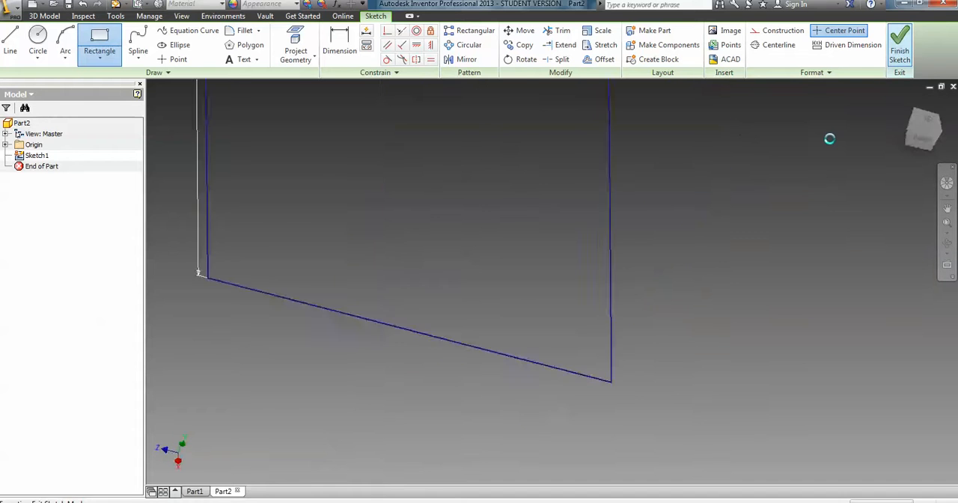
Extrude the rectangle 2 in upward into a solid block.
scroll(802, 266, up, 3)
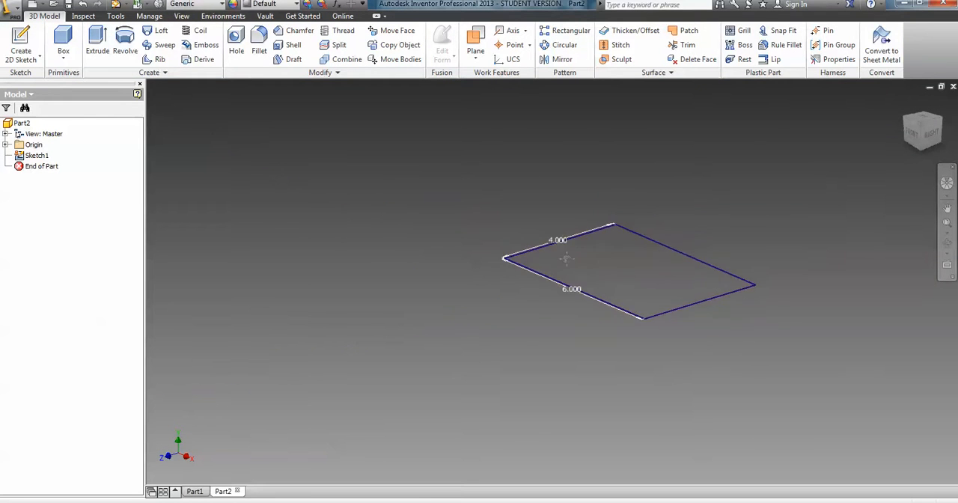
scroll(600, 266, down, 3)
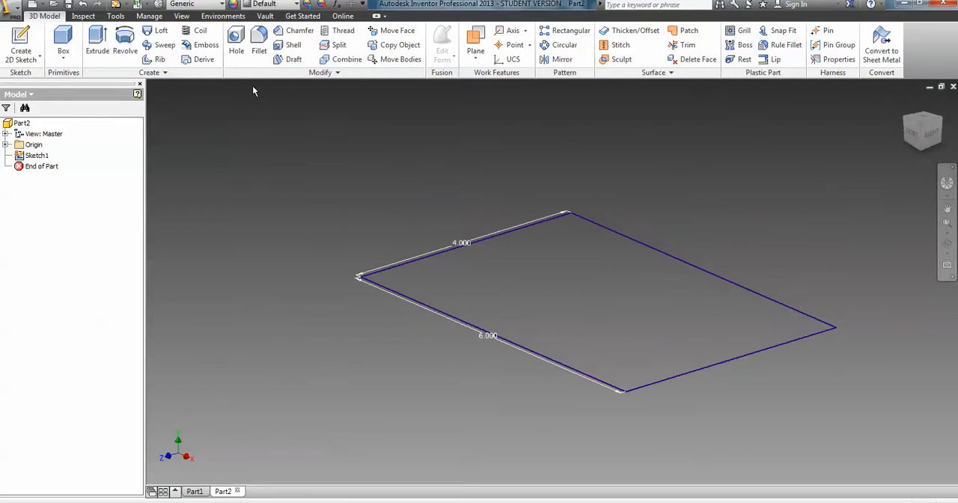
click(97, 44)
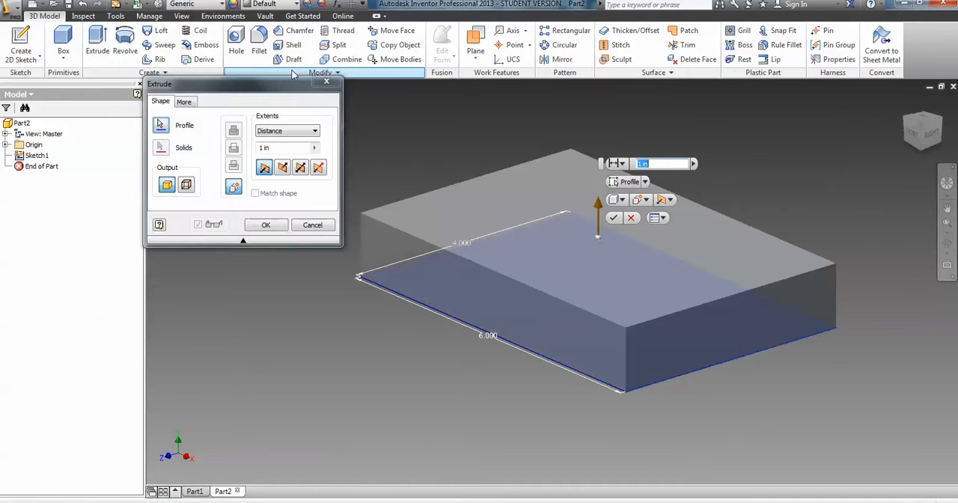
drag(266, 84, 389, 120)
drag(400, 183, 330, 185)
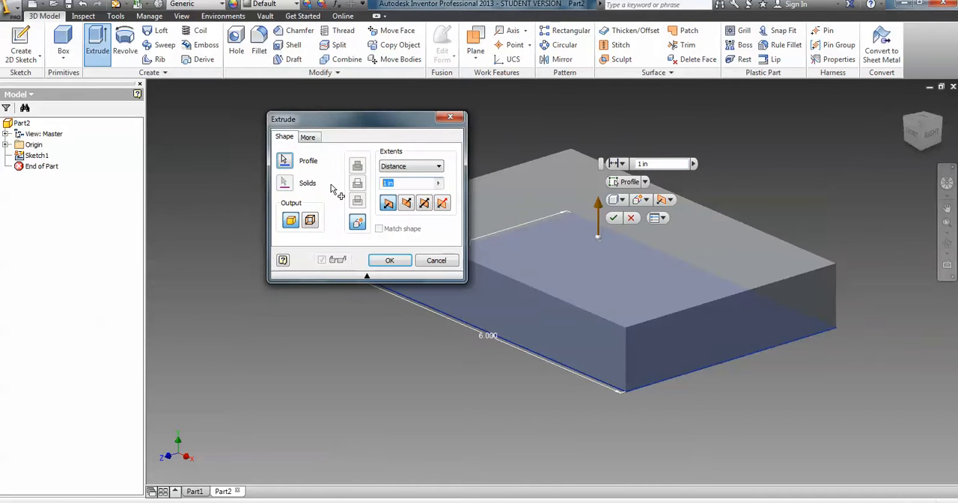
text(2)
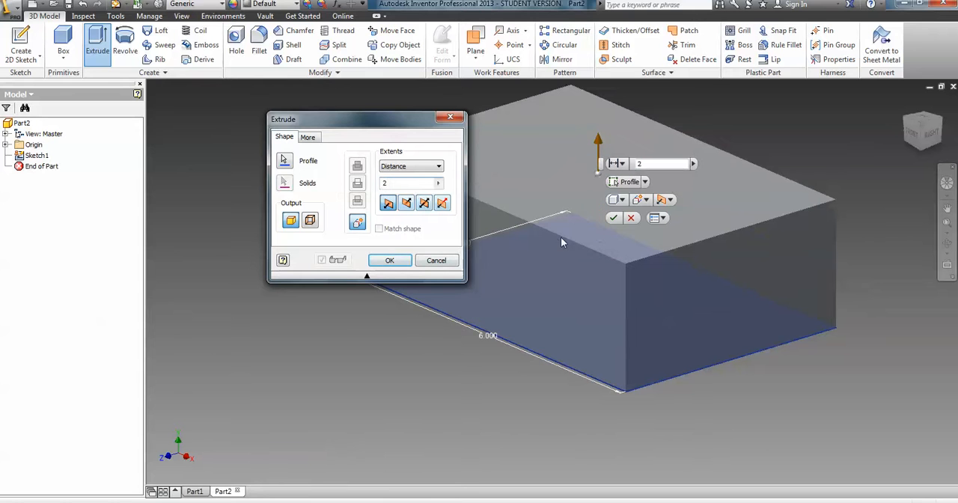
click(382, 260)
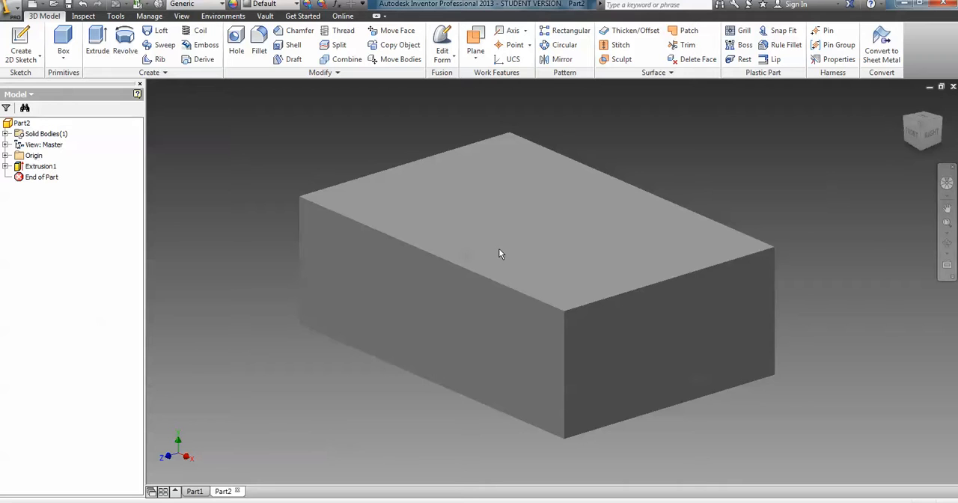
mouse_move(499, 251)
click(528, 181)
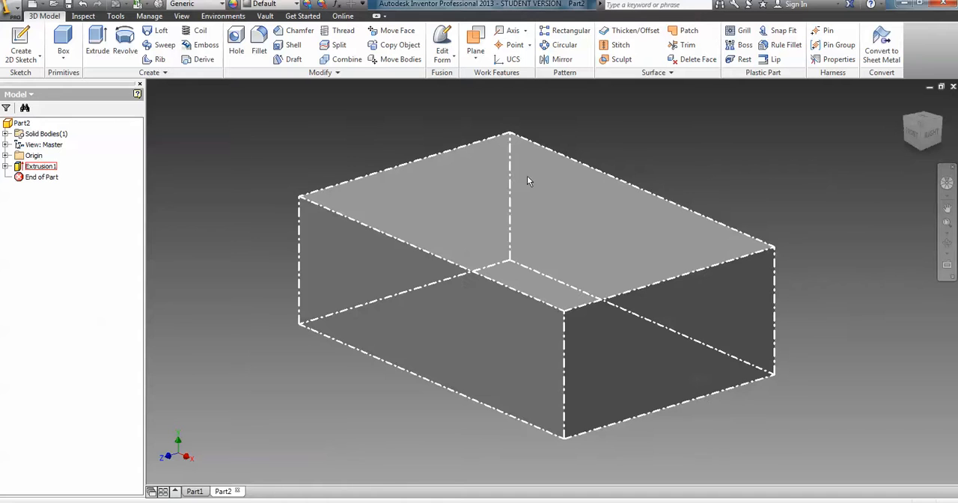
click(553, 223)
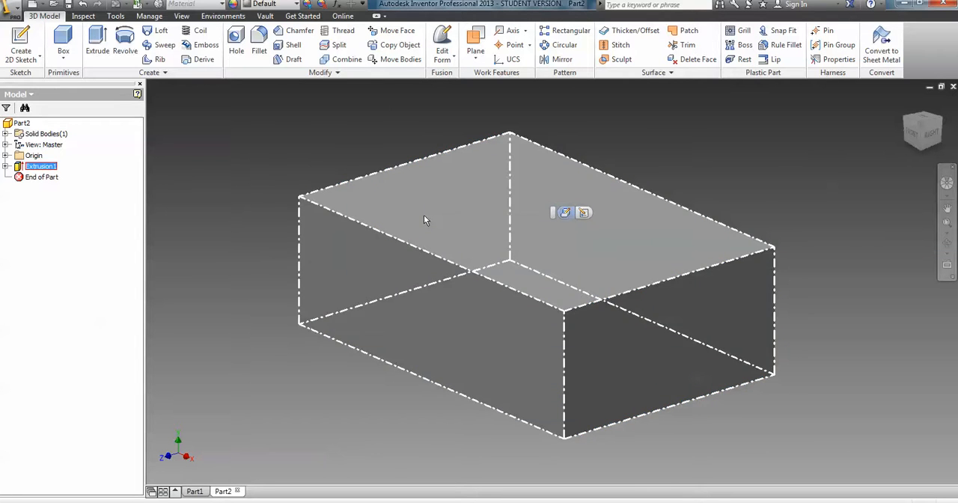
click(344, 151)
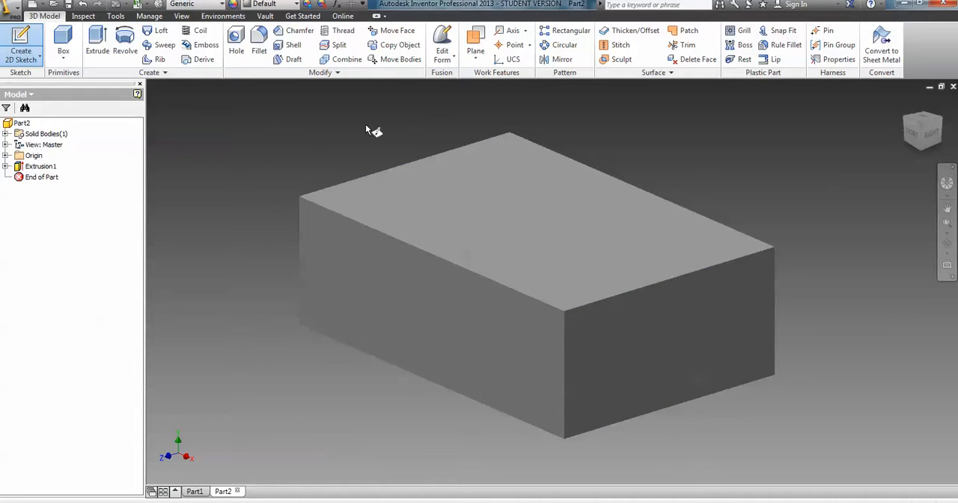
Create an empty sketch on the block's top face and delete it.
click(517, 228)
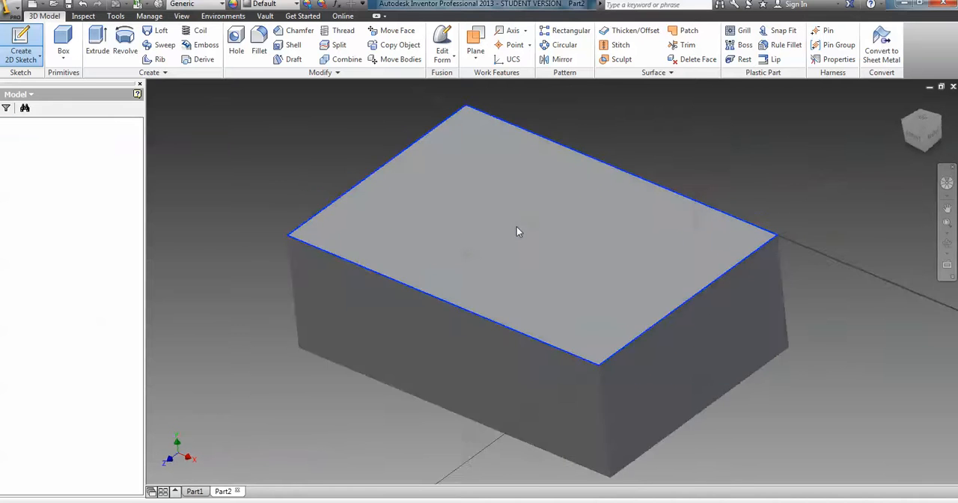
key(Escape)
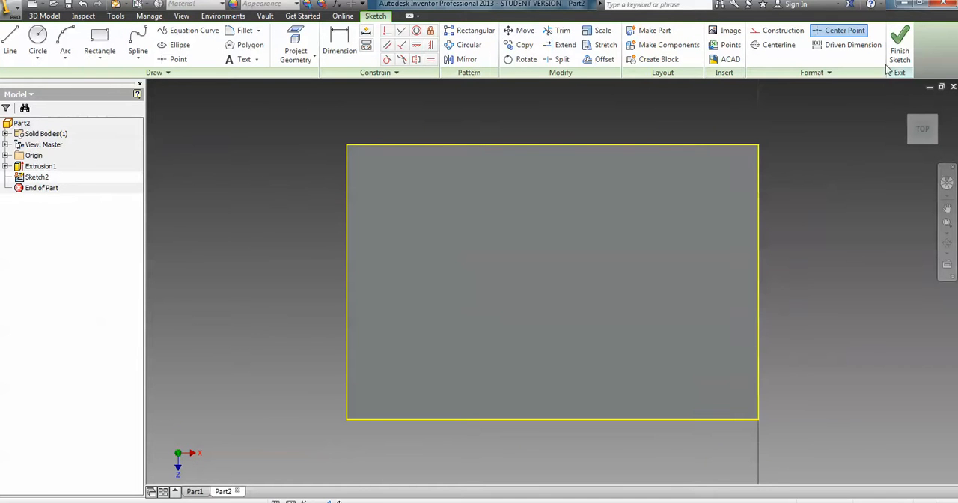
click(899, 45)
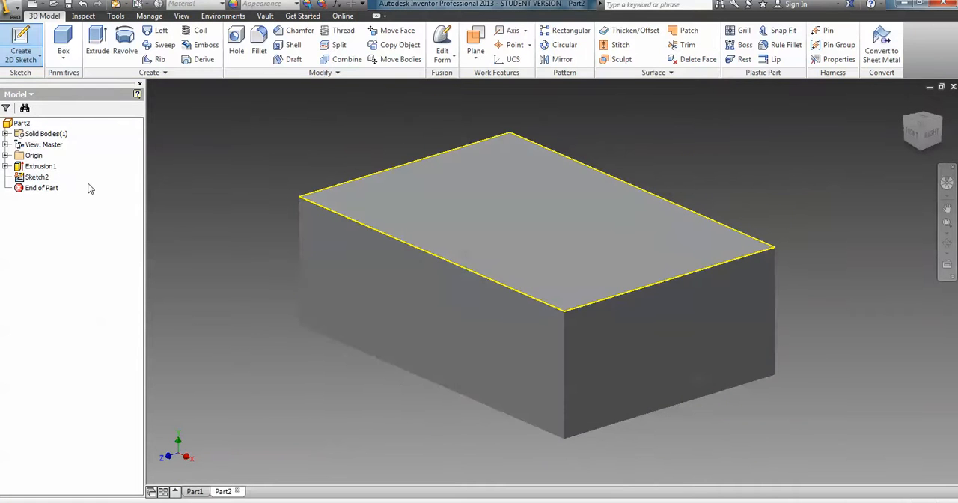
right_click(35, 179)
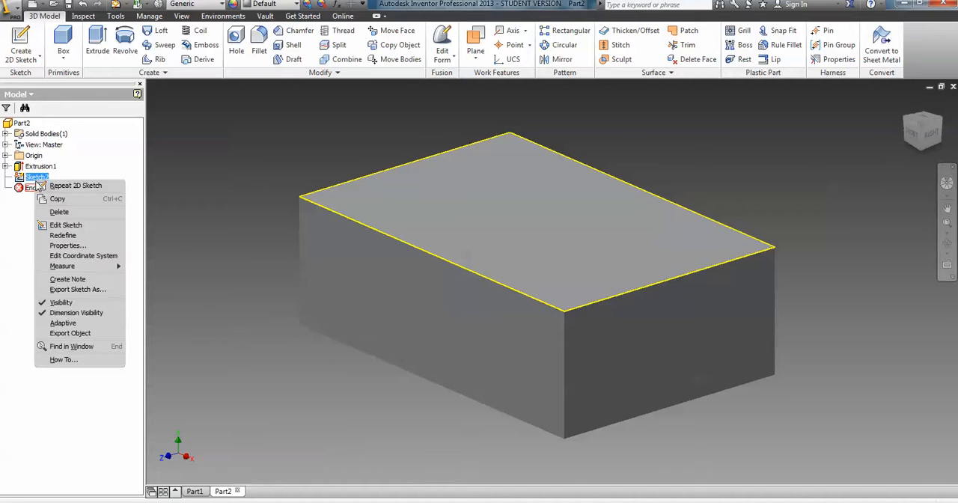
click(58, 213)
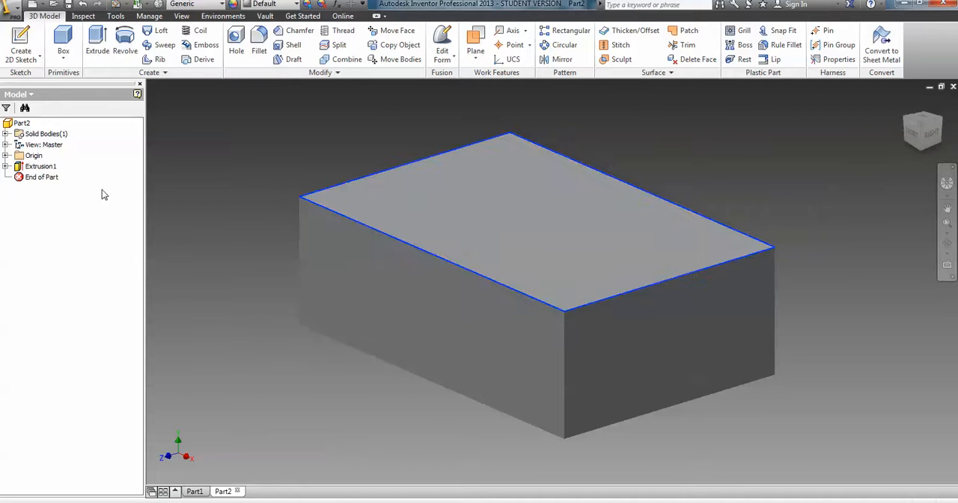
Sketch a rectangle about 1.87 in wide on the block's top face, from its far-left corner across the full 4 in depth.
click(515, 216)
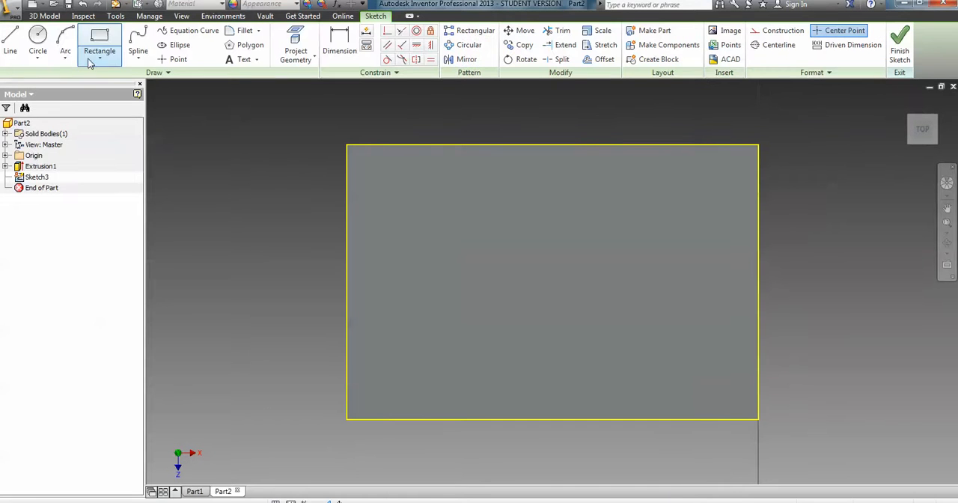
click(95, 44)
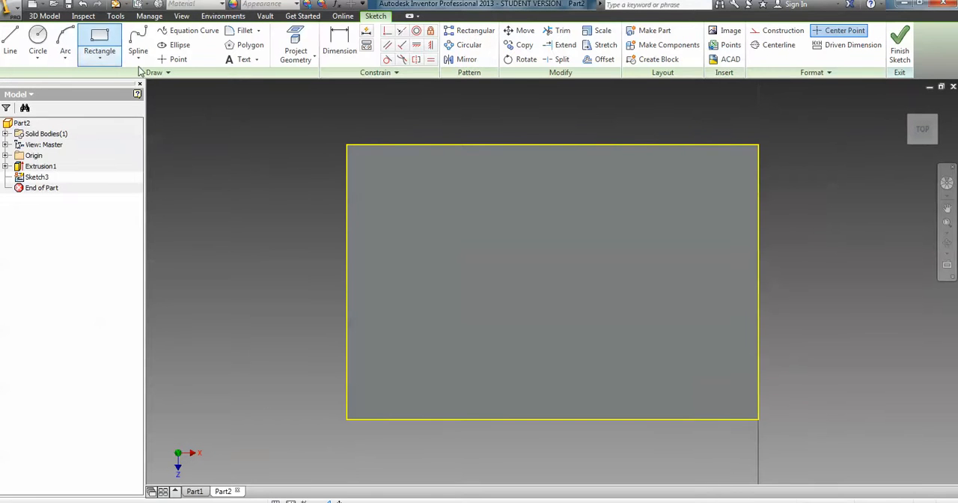
click(346, 145)
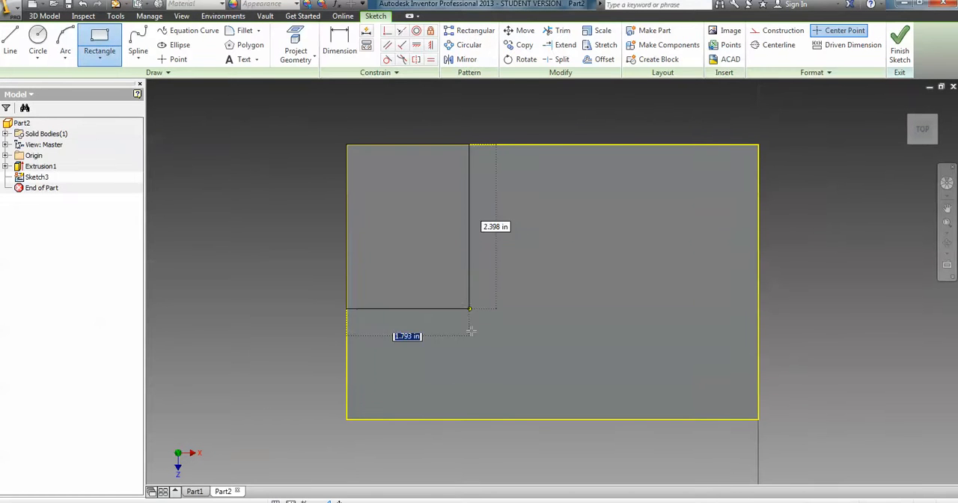
click(475, 419)
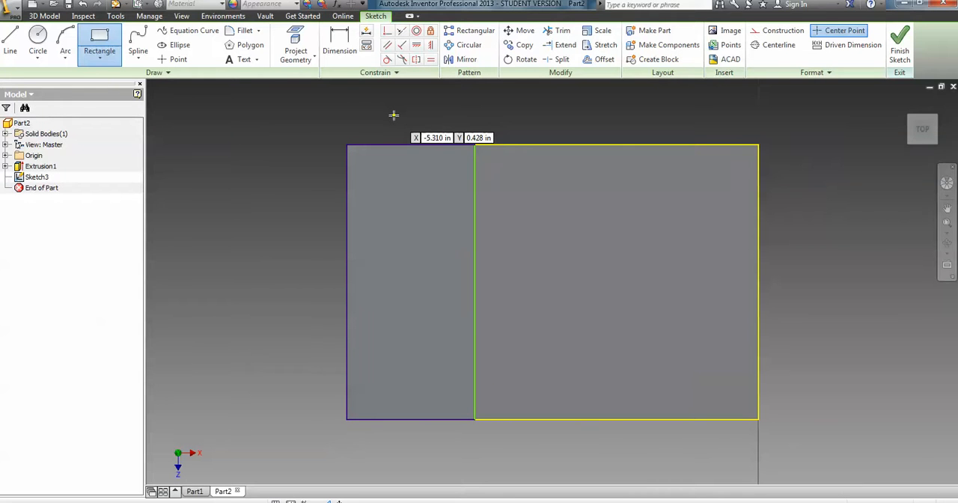
Dimension the top-face rectangle's width to 1 in and finish the sketch.
click(339, 43)
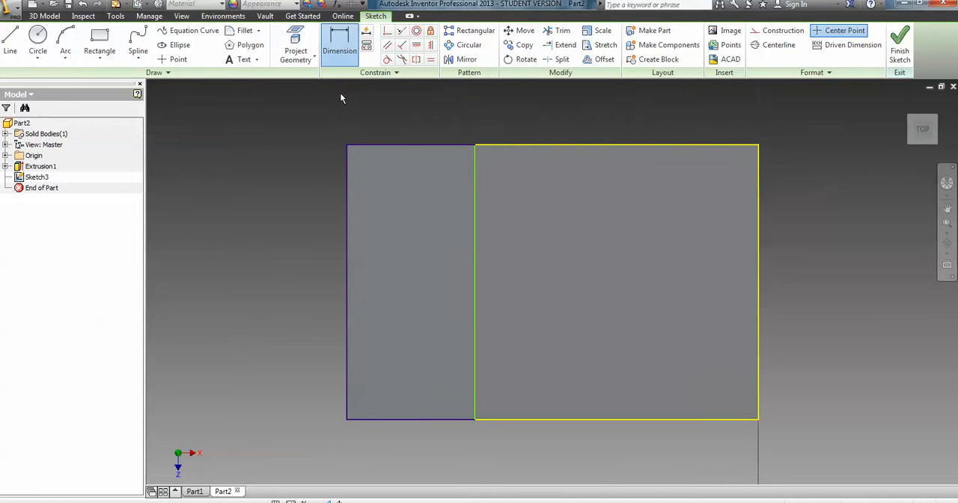
click(415, 145)
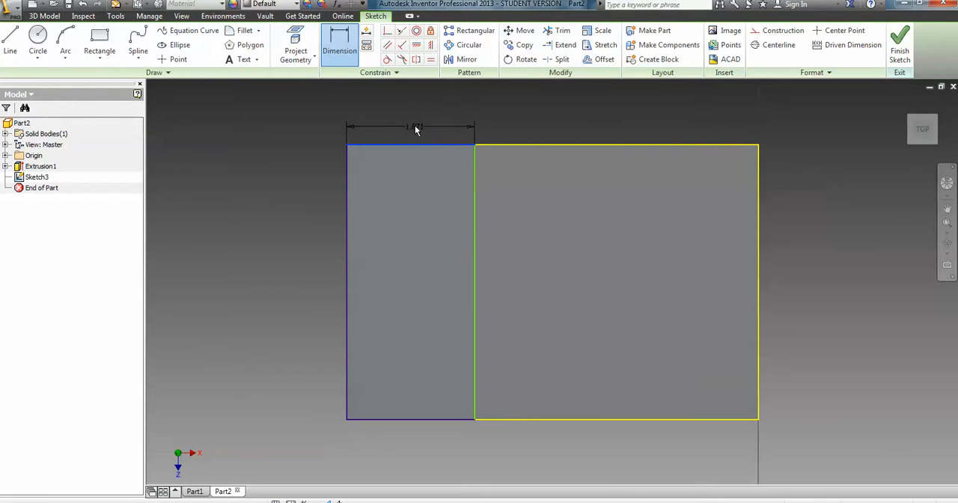
click(415, 112)
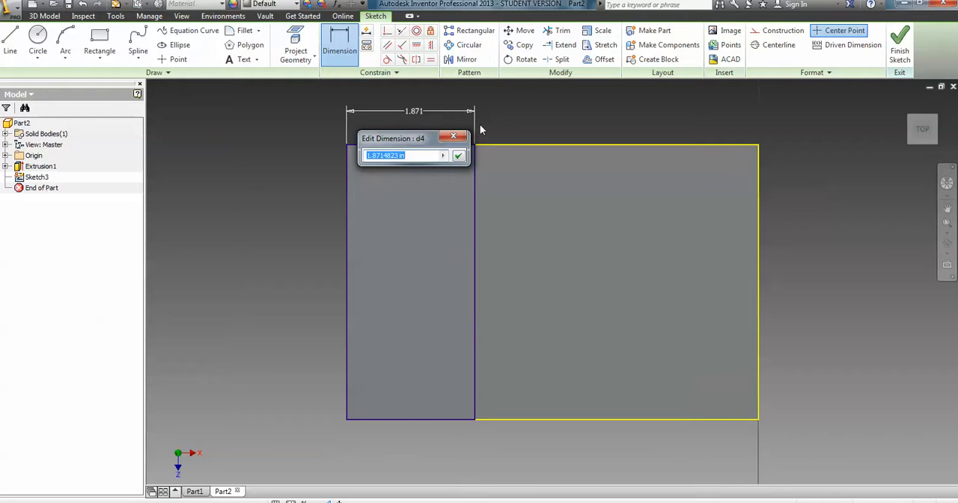
text(1)
key(Return)
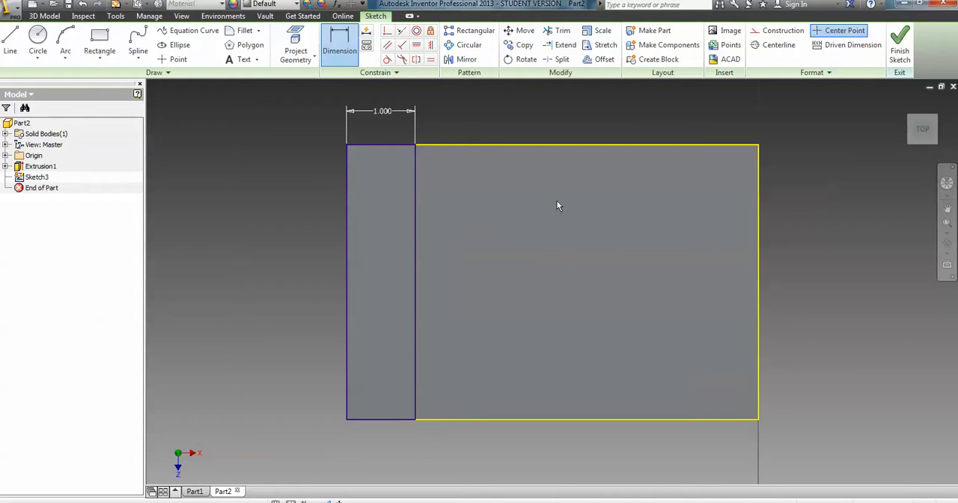
click(900, 44)
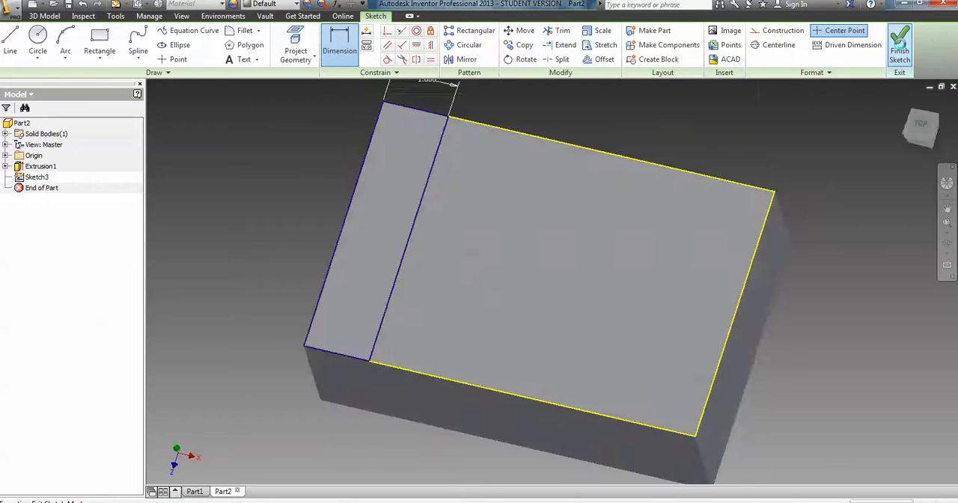
Extrude the 1 in wide rectangle 2 in upward to form an upright wall along the block's end.
middle_drag(703, 147, 710, 184)
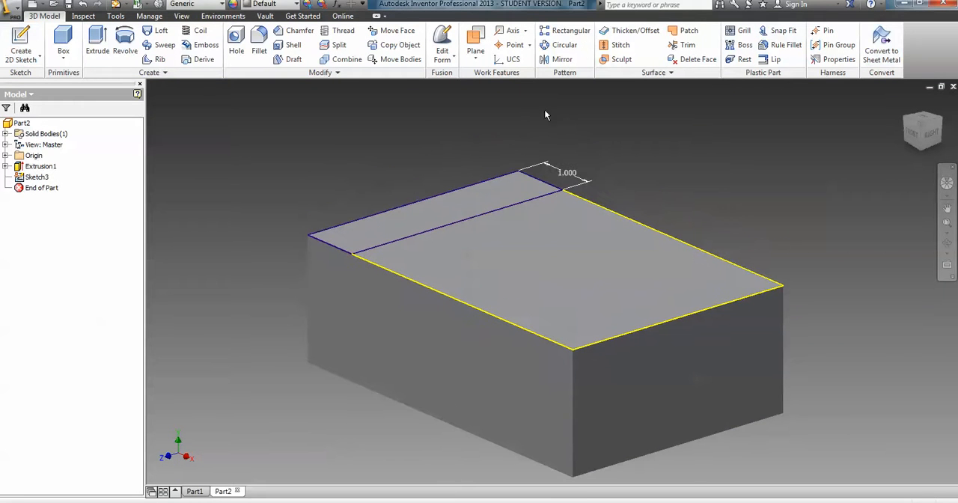
click(96, 37)
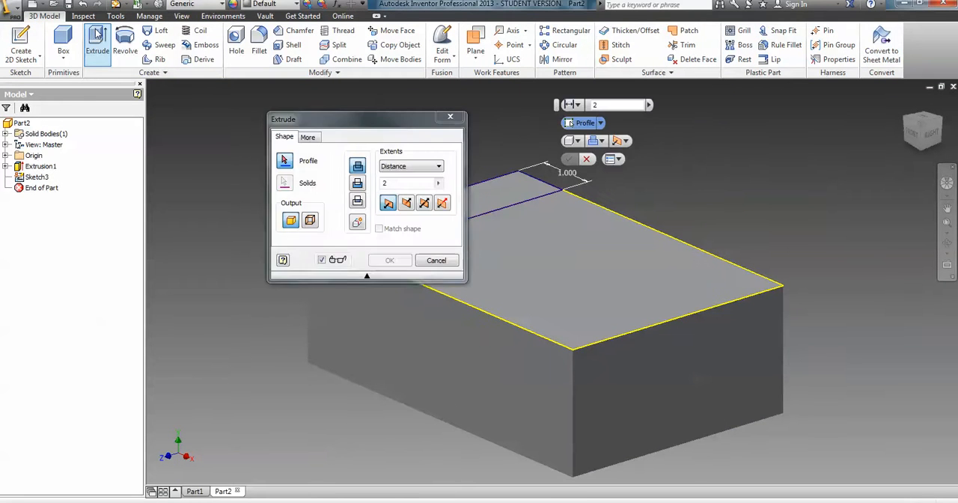
drag(380, 125, 194, 149)
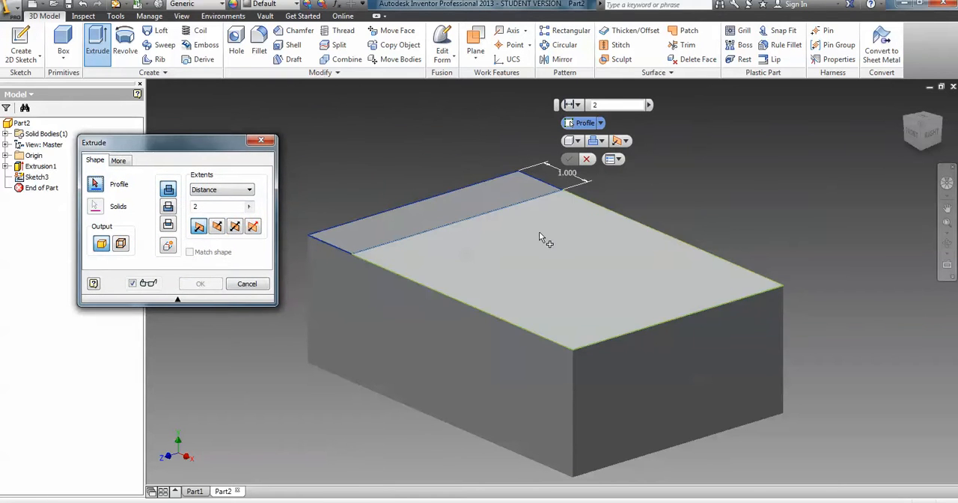
click(473, 199)
click(200, 284)
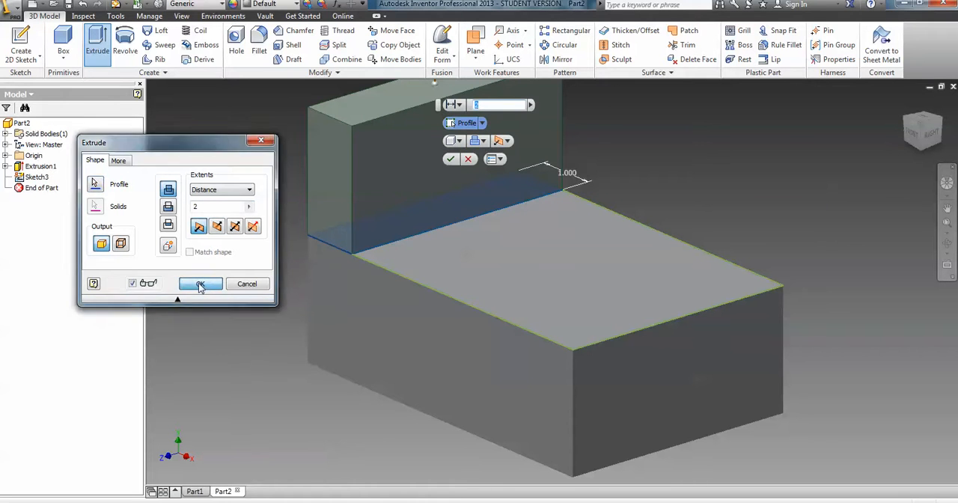
Create a new sketch on the upright wall's inner face, above the block's top.
scroll(342, 318, down, 3)
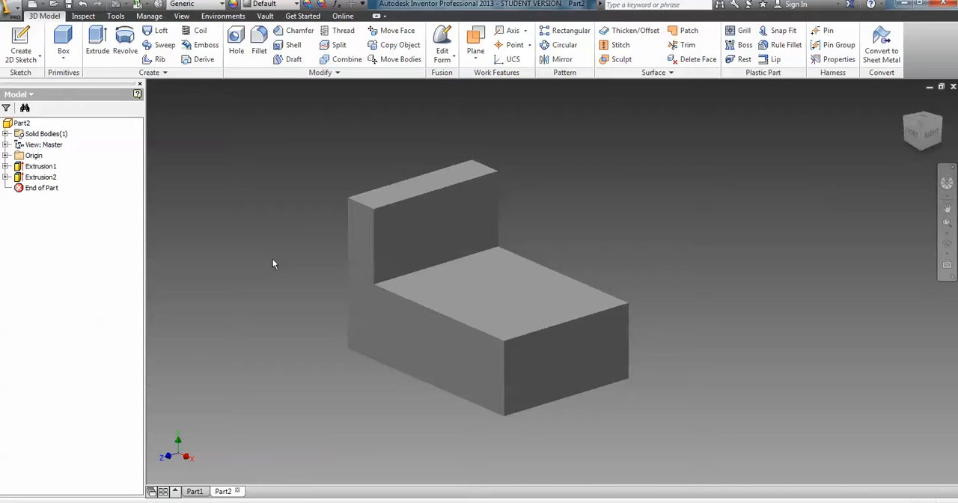
click(440, 207)
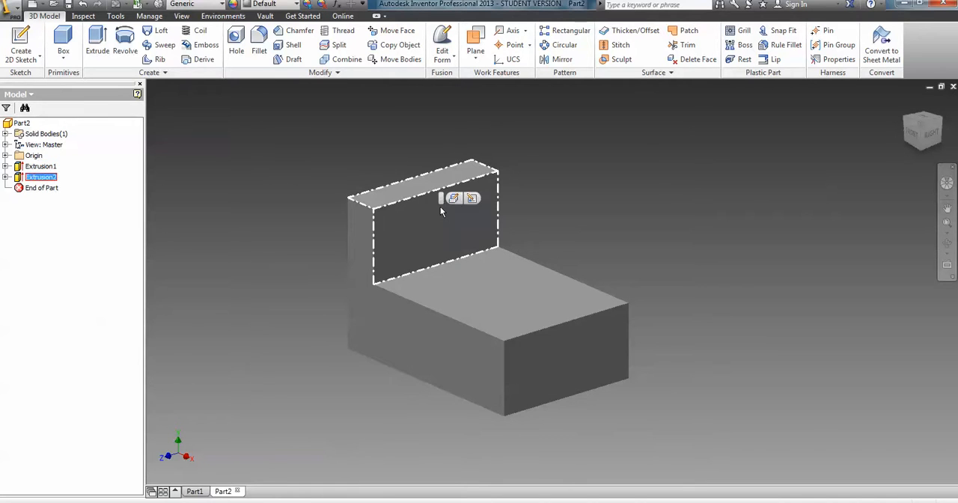
click(175, 109)
click(21, 45)
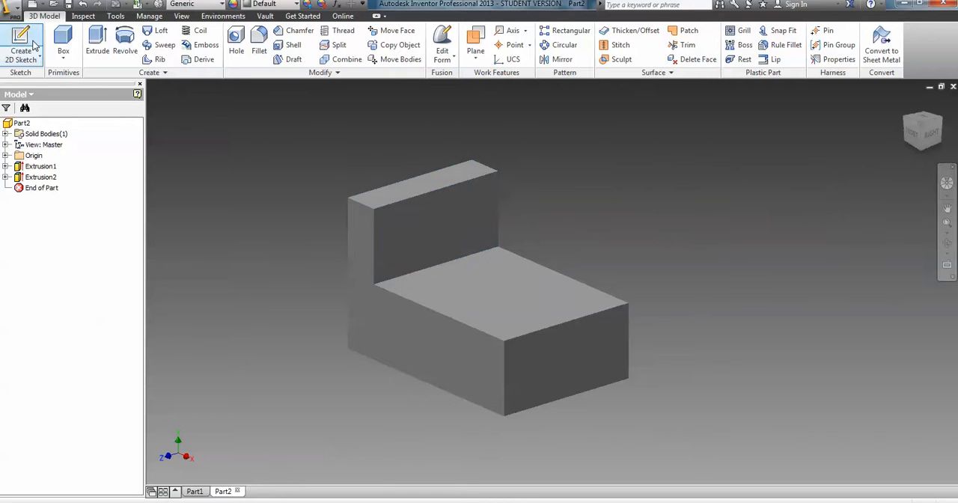
click(463, 237)
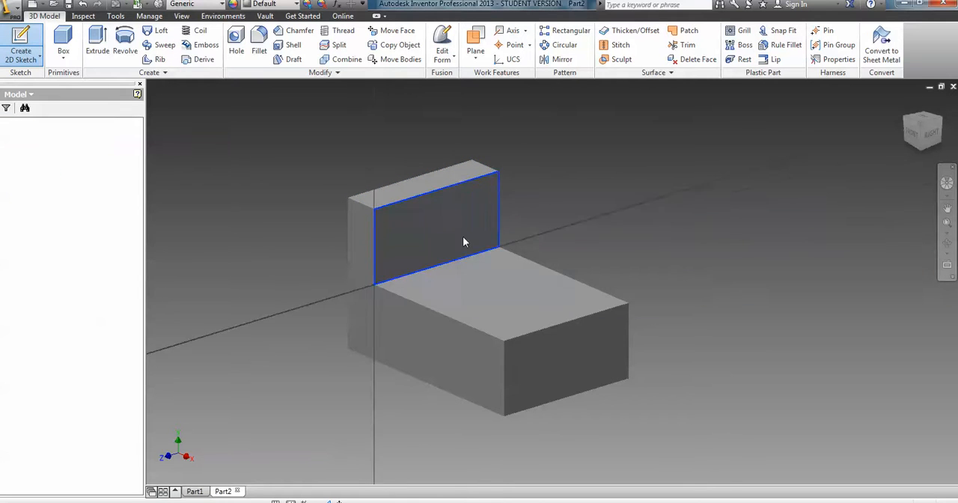
scroll(560, 218, up, 5)
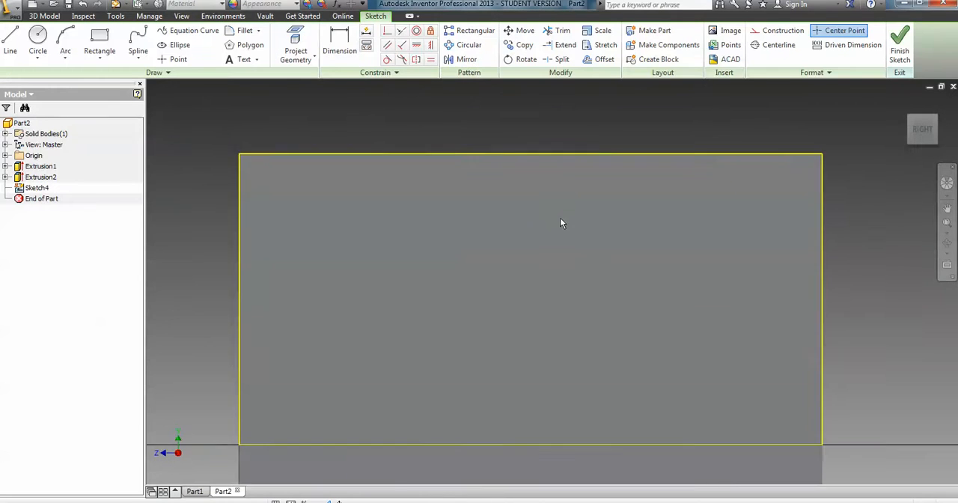
scroll(563, 227, down, 4)
scroll(563, 230, down, 3)
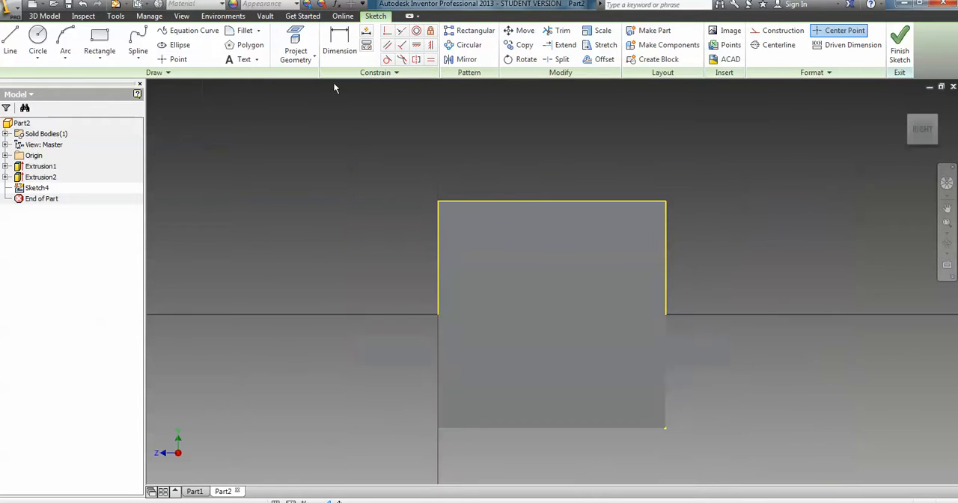
Draw a rectangle about 1.9 in wide on the wall face, extending down from its top edge and clear of both sides.
click(99, 43)
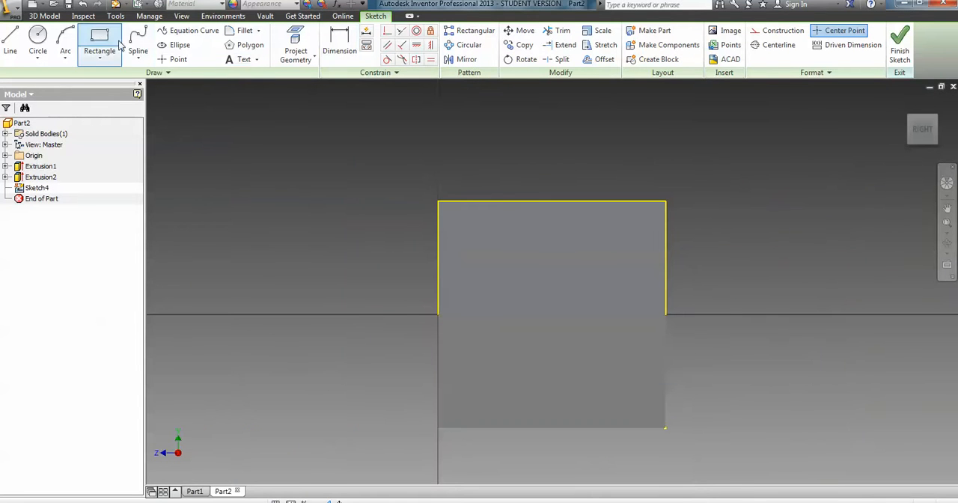
click(494, 201)
click(602, 269)
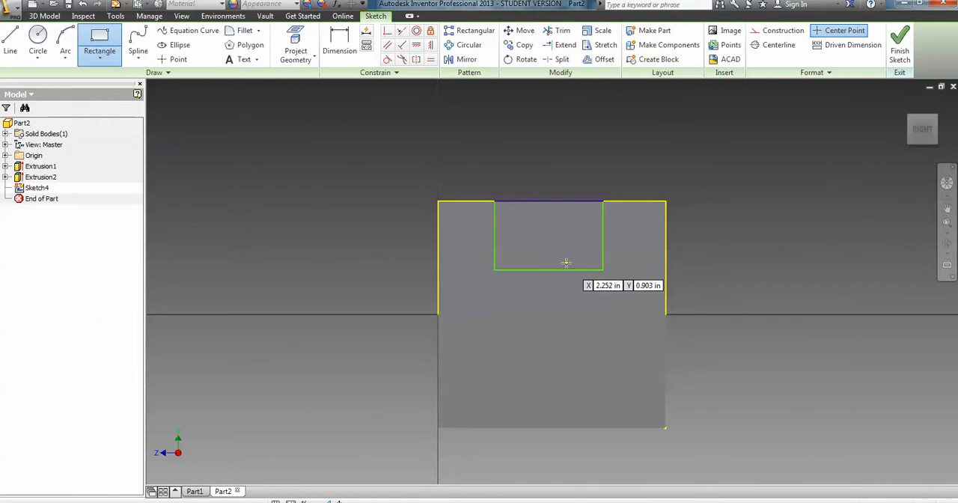
right_click(416, 126)
click(463, 127)
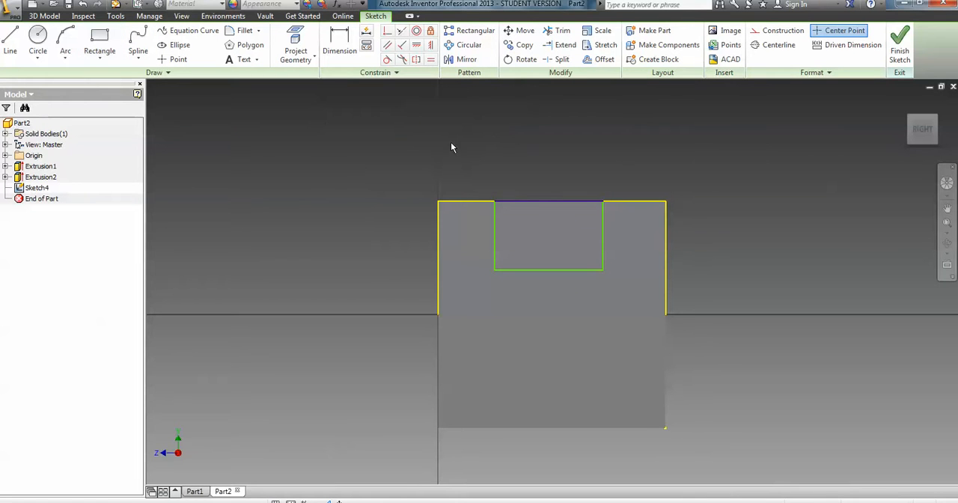
Dimension the notch rectangle's width to 2 in.
click(338, 42)
click(536, 202)
click(536, 170)
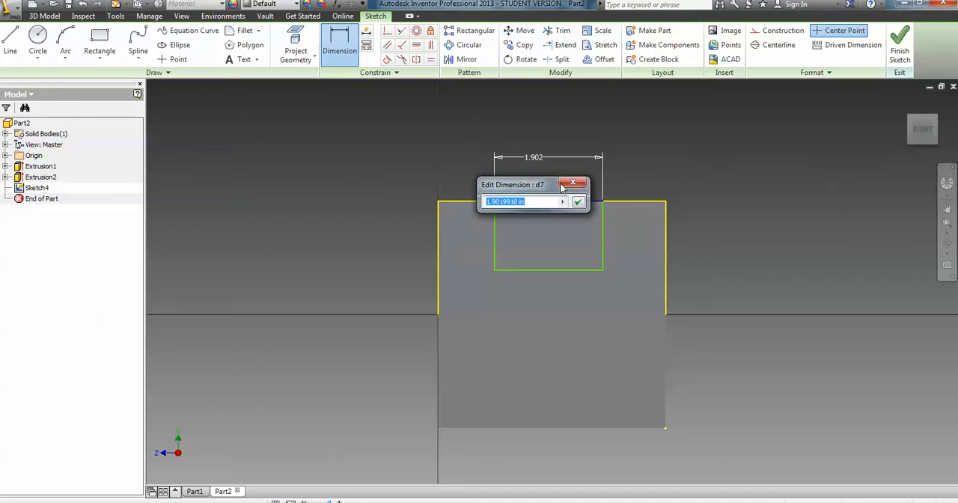
text(2)
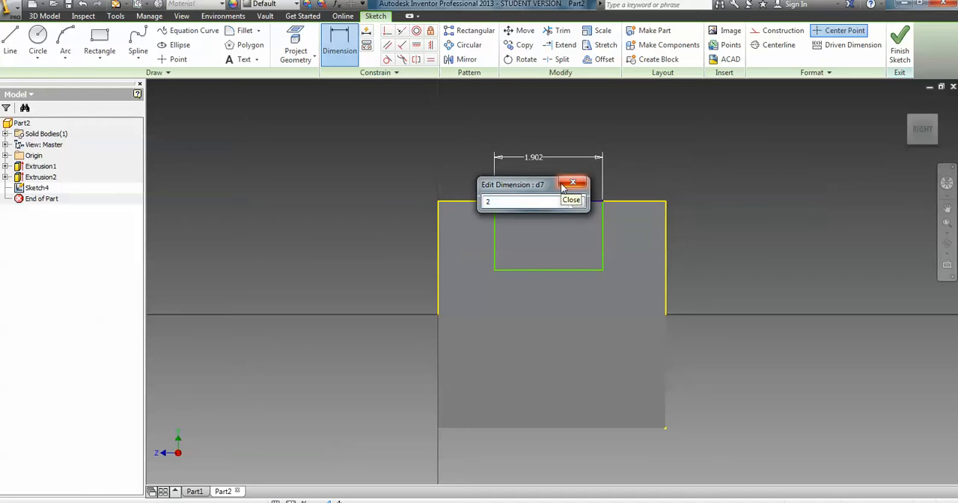
click(563, 185)
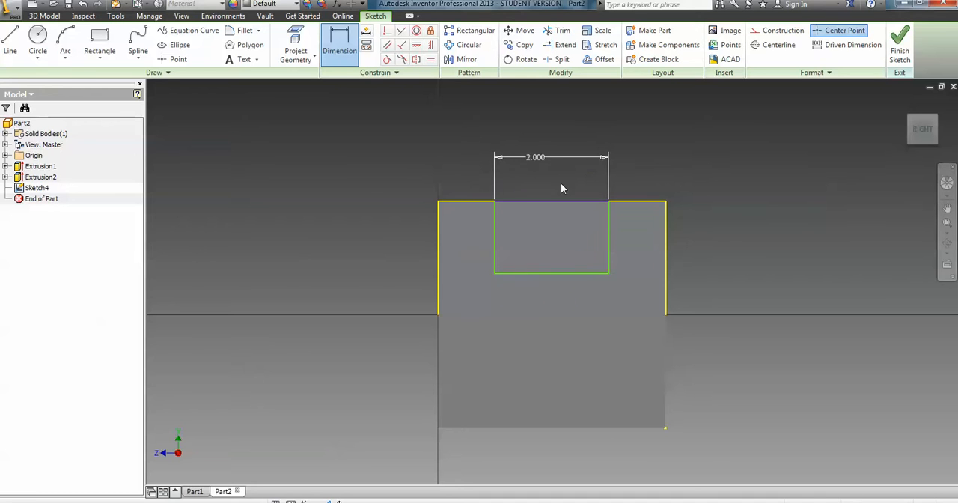
Dimension the distance from the wall's left vertical edge to the notch rectangle's left side to 1 in.
click(444, 238)
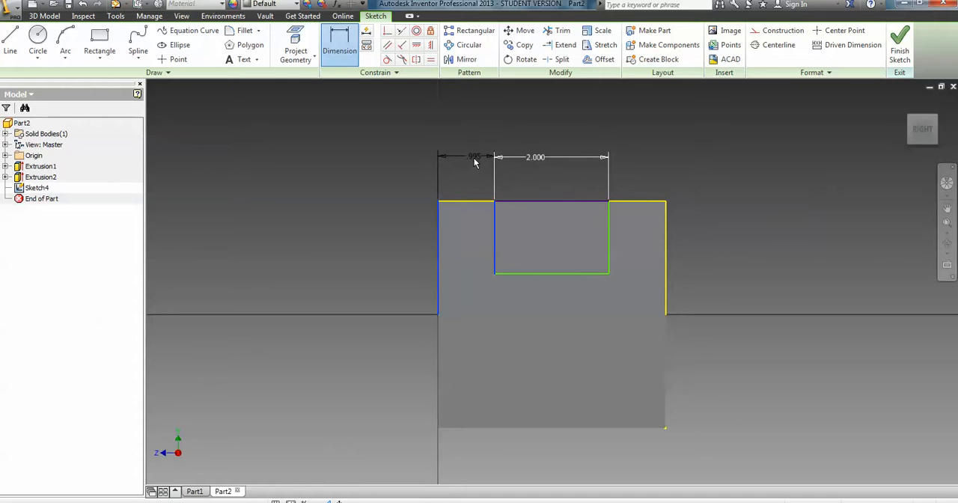
click(475, 160)
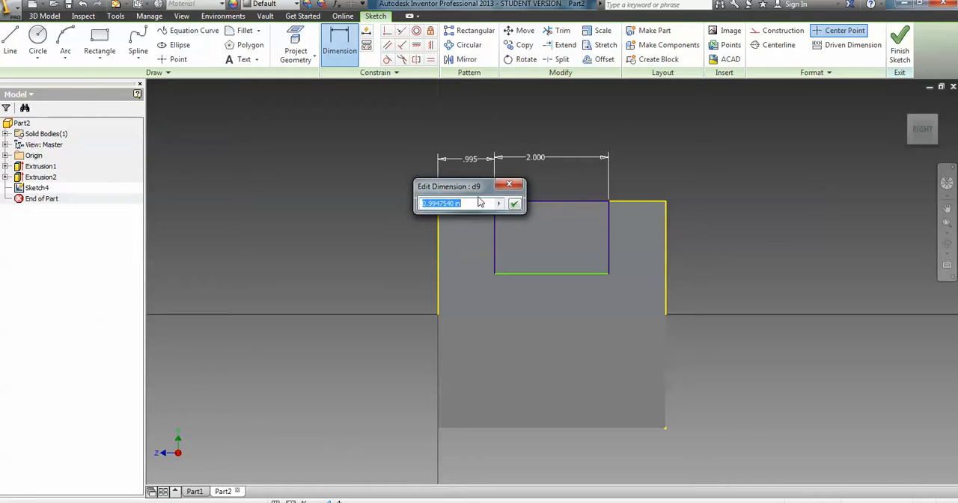
text(1)
key(Return)
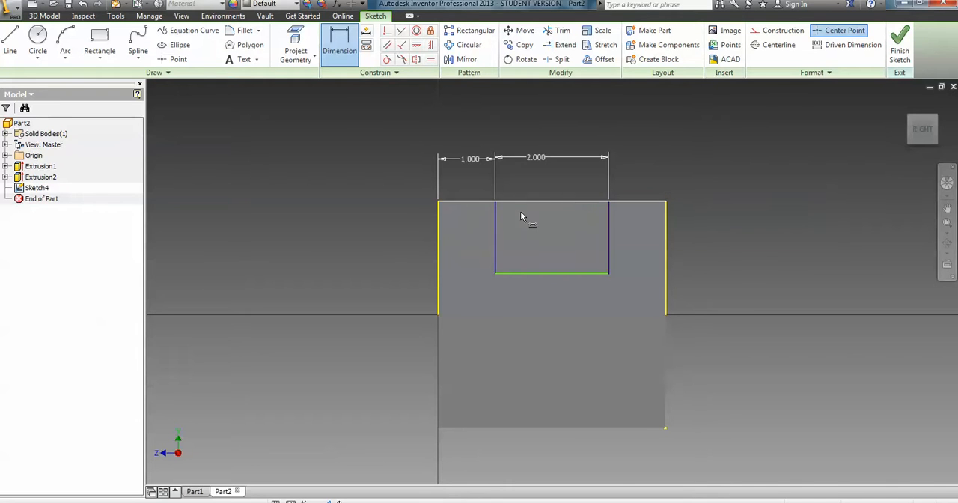
Dimension the notch rectangle's height to 1 in and finish the sketch.
click(497, 236)
click(520, 237)
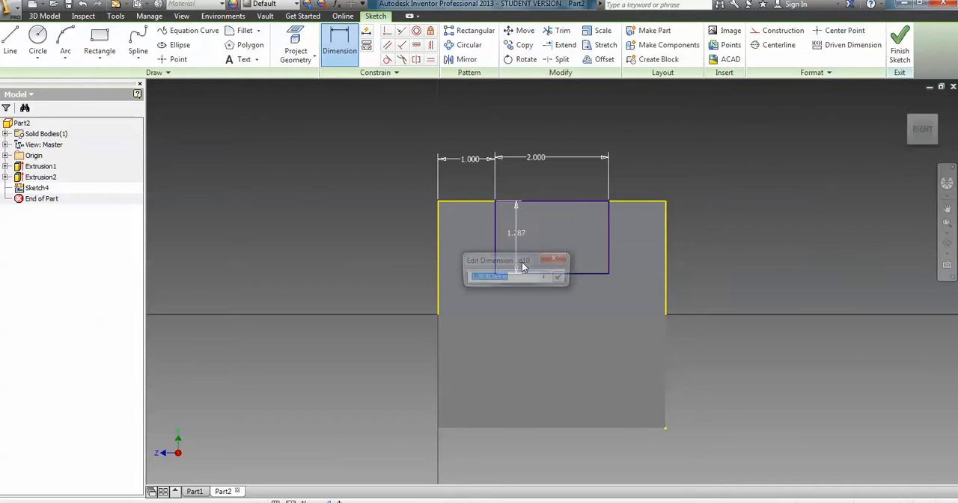
text(1)
key(Return)
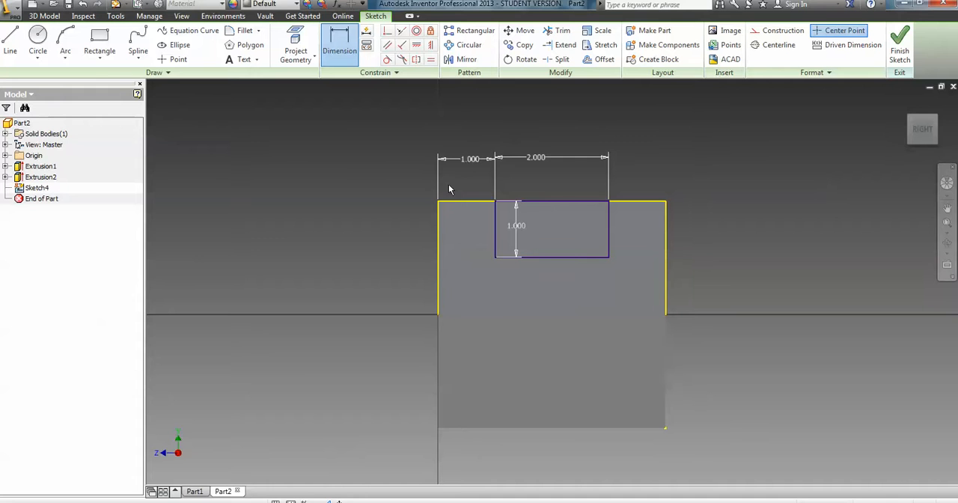
click(900, 52)
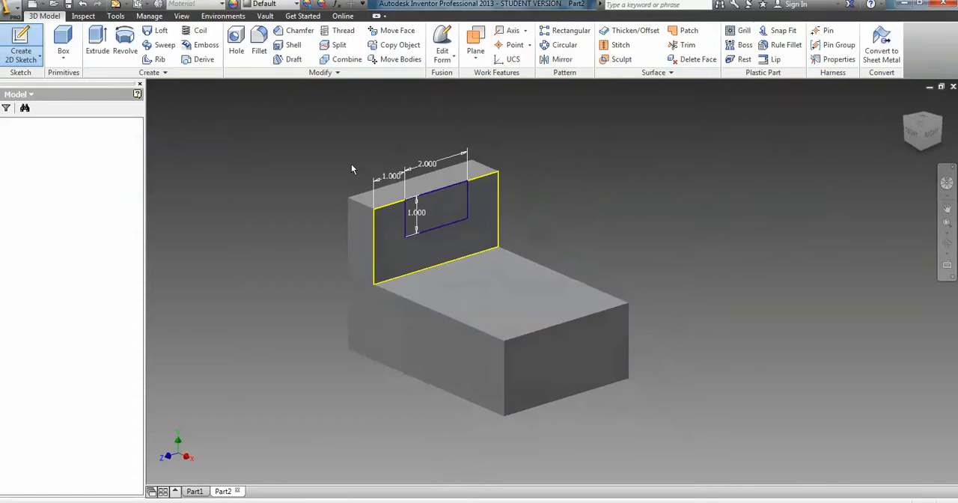
Extrude the notch rectangle as a cut 1 in deep into the upright wall.
click(97, 41)
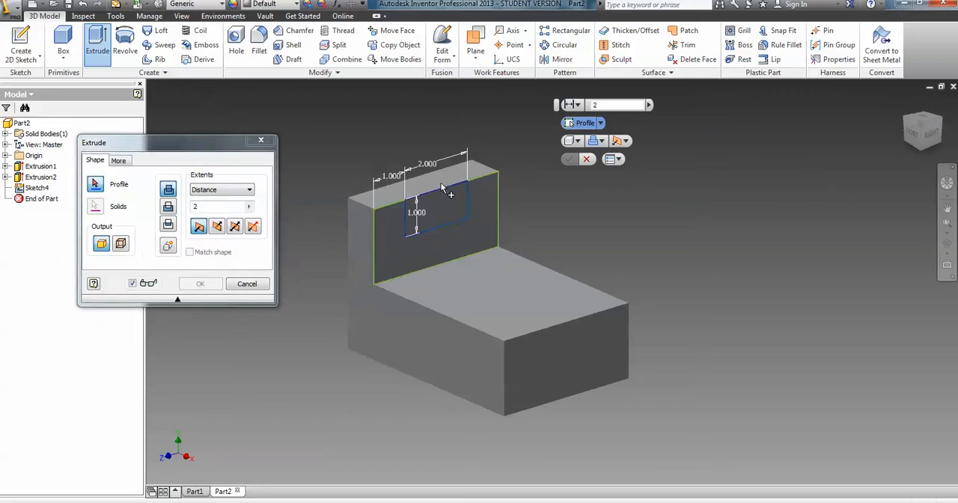
click(440, 202)
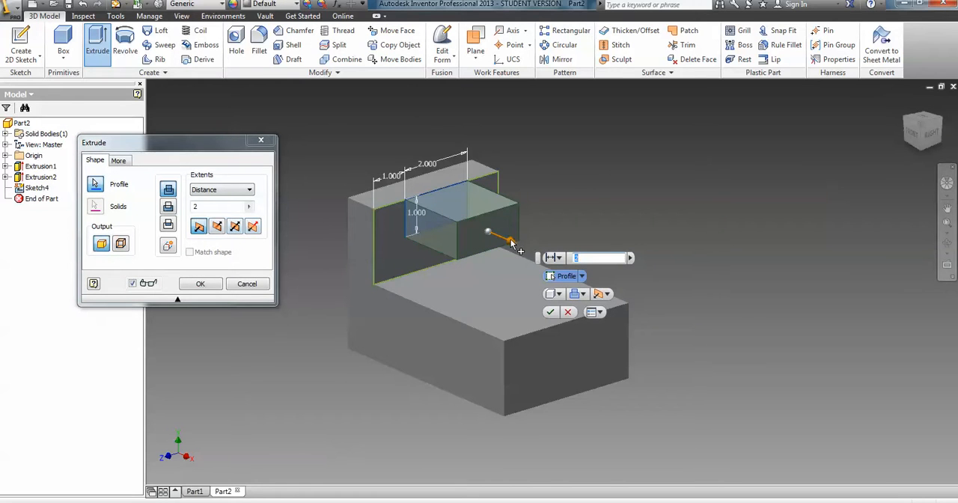
mouse_move(511, 244)
mouse_down()
mouse_move(481, 238)
mouse_move(345, 169)
mouse_up()
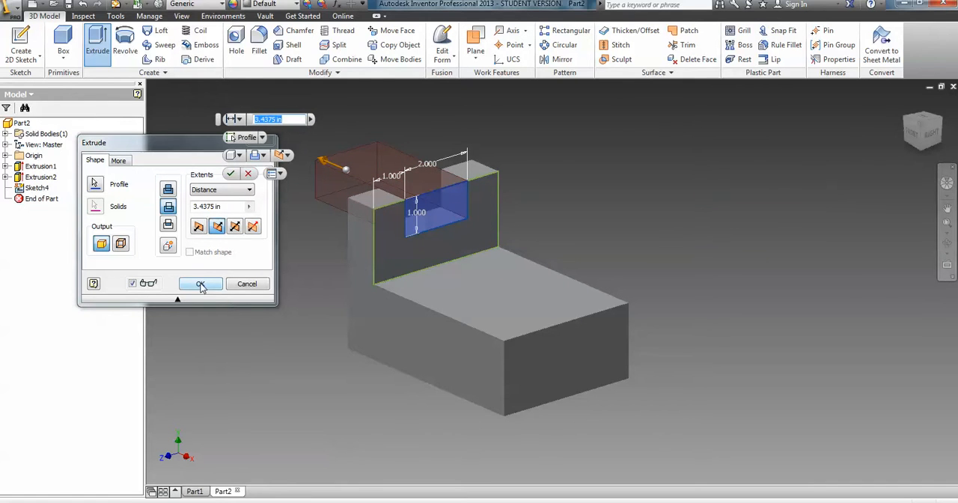
click(148, 209)
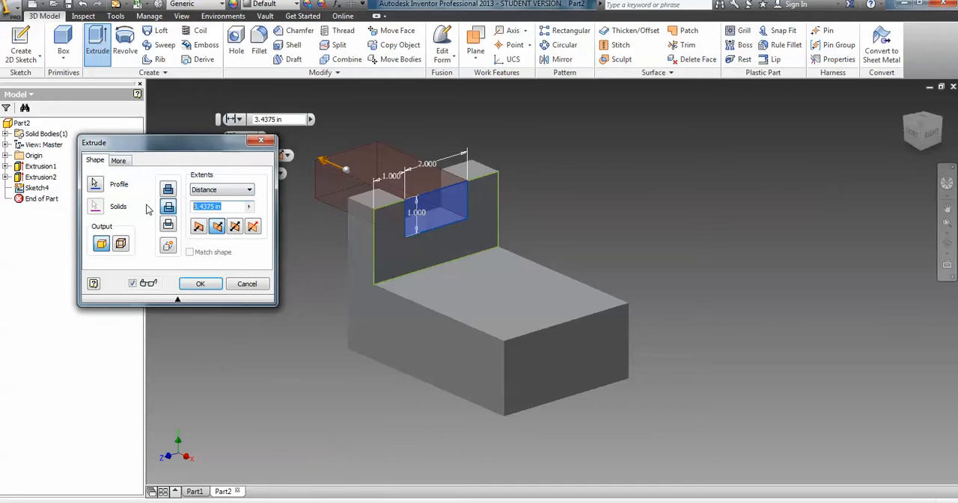
text(1)
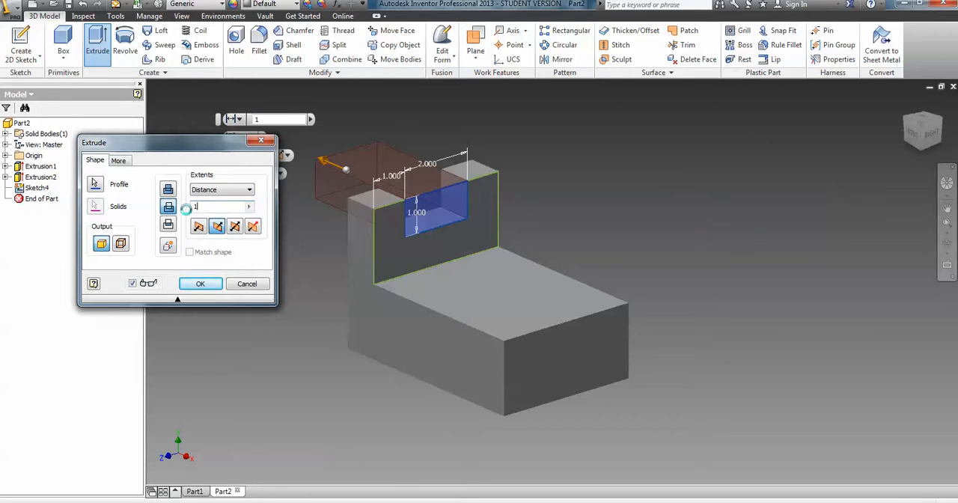
click(200, 283)
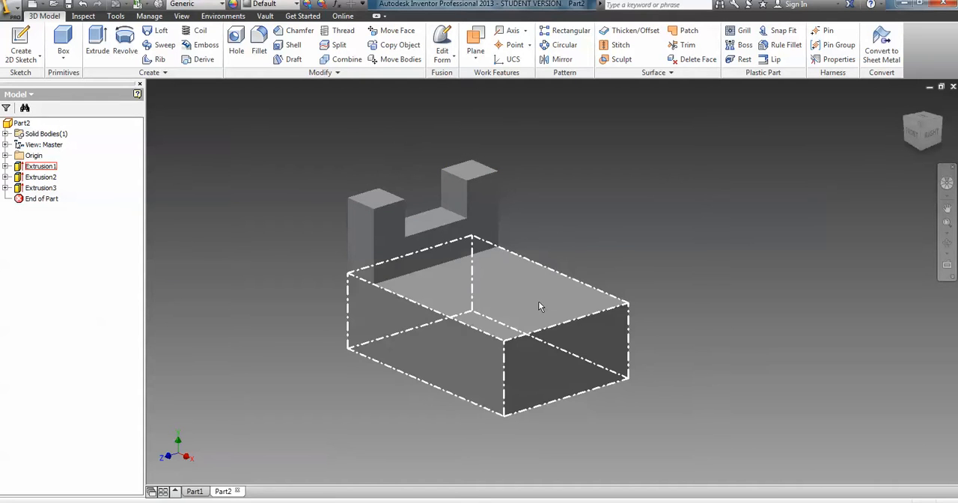
Sketch a rectangle about 2.6 in long on the block's top face, starting on the end edge opposite the wall.
key(s)
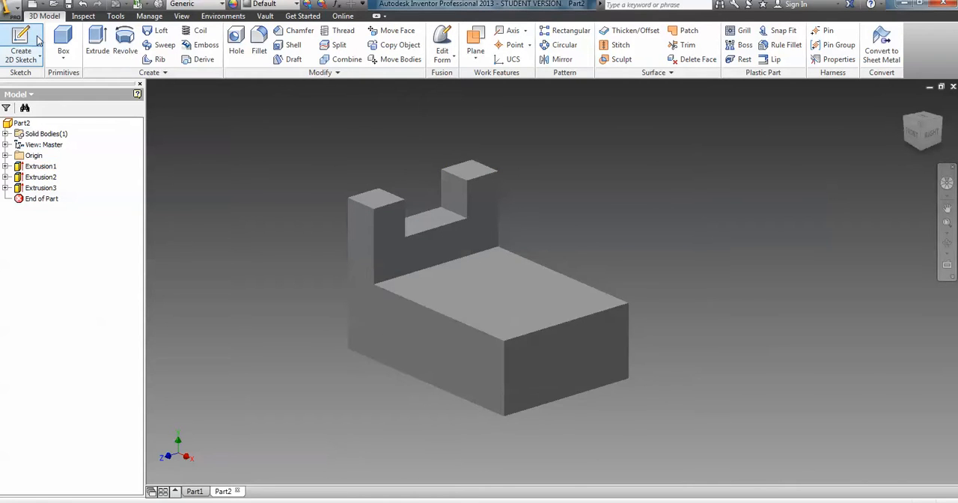
click(521, 322)
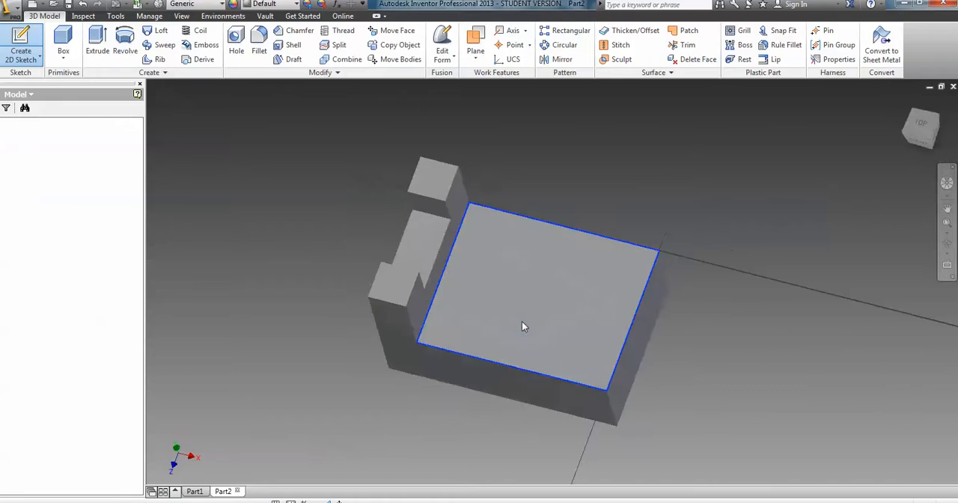
click(100, 41)
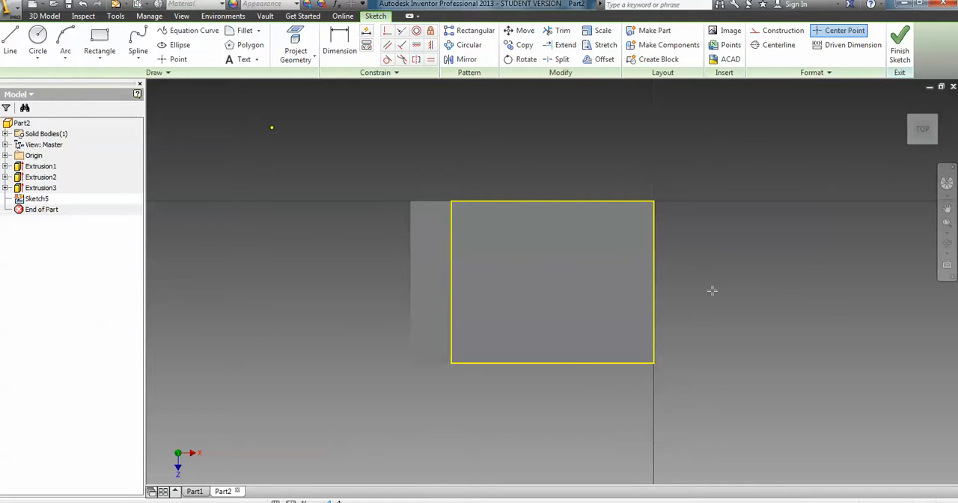
click(655, 238)
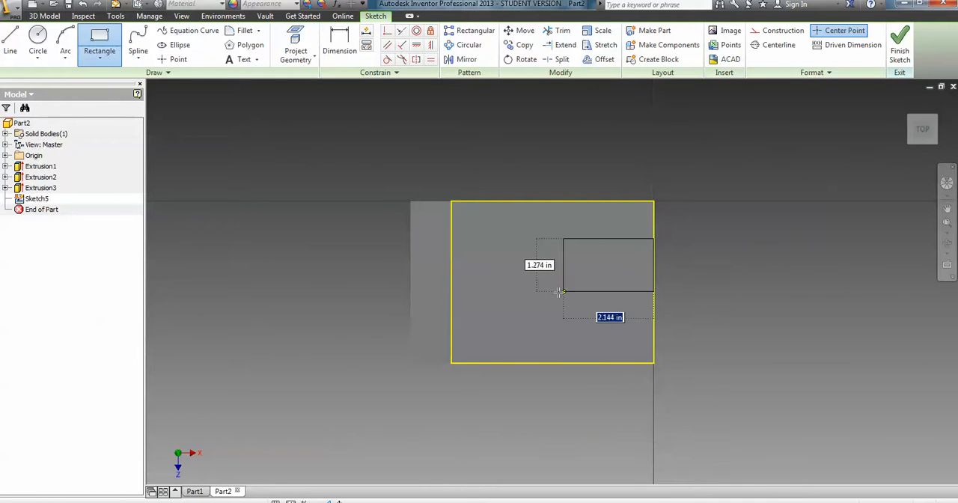
click(548, 305)
Dimension the distance from the top face's rear long edge to the rectangle's nearest side to 1 in.
click(339, 43)
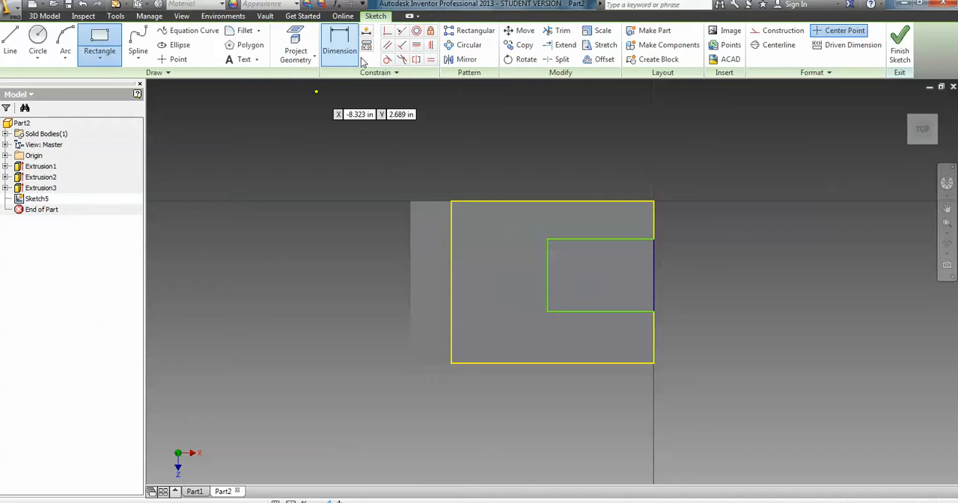
click(613, 238)
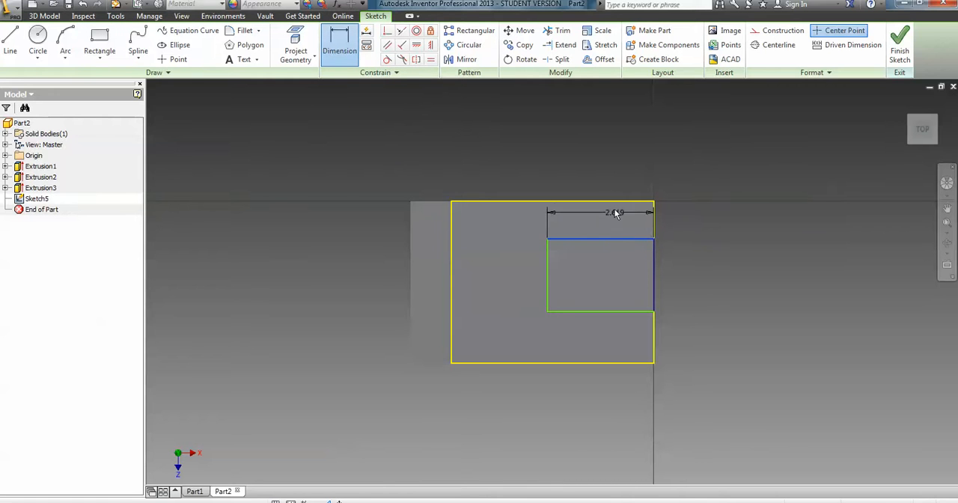
click(611, 202)
click(598, 226)
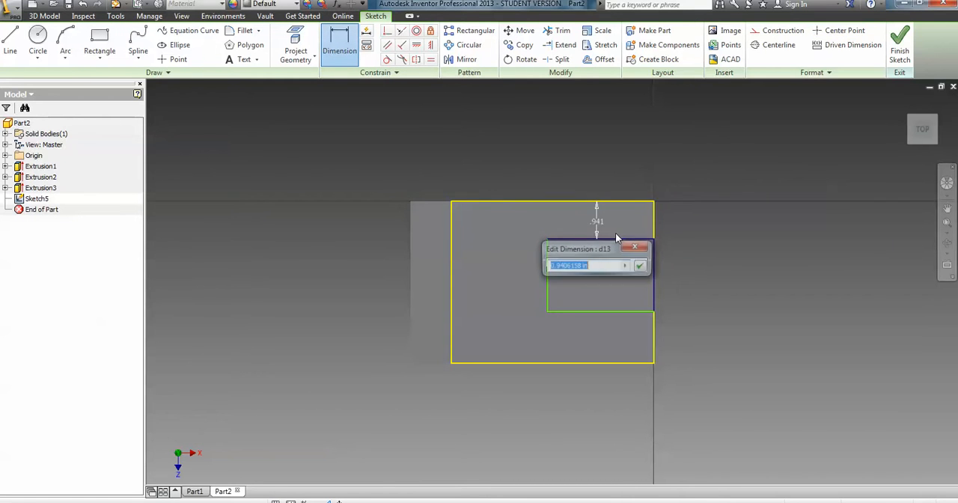
text(1)
key(Return)
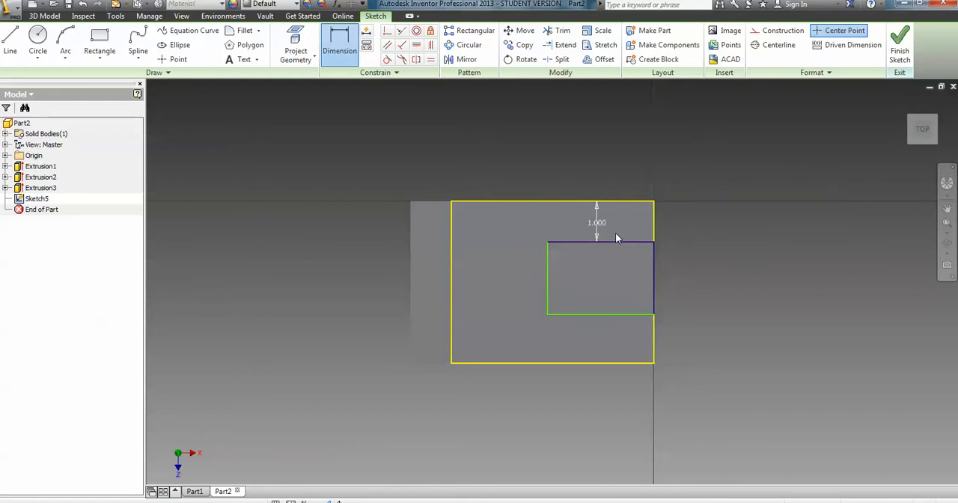
Dimension the rectangle's length along the block to 2 in.
click(611, 243)
click(611, 257)
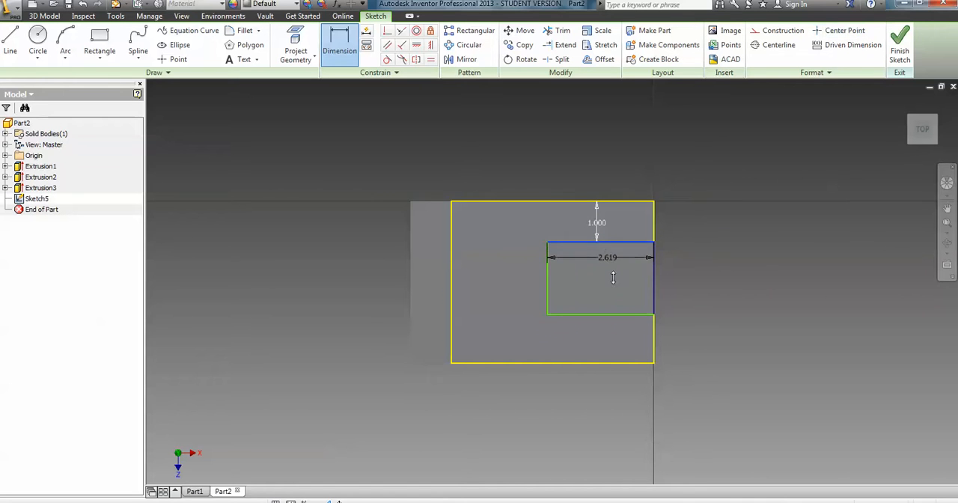
text(2)
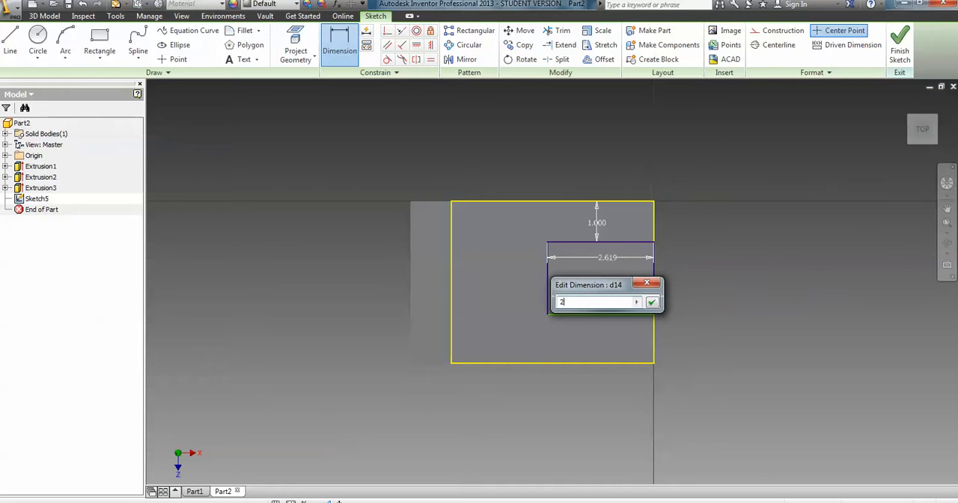
key(Return)
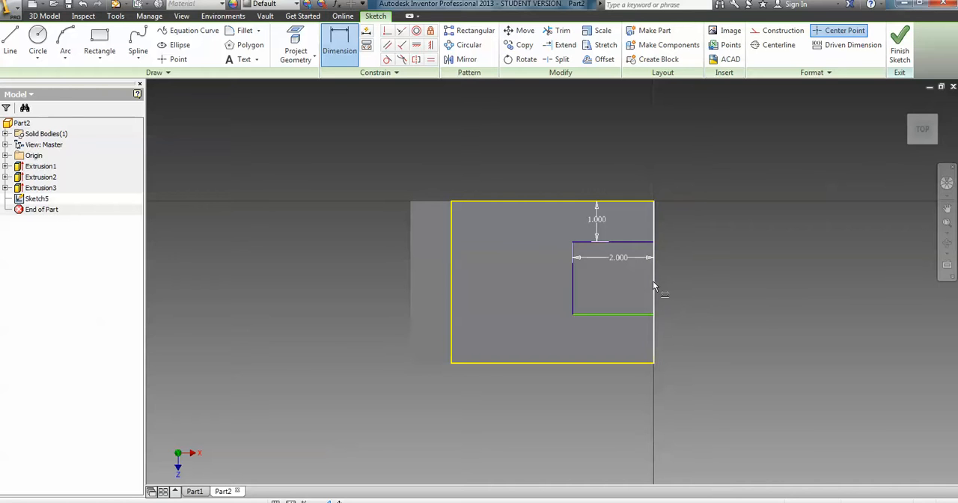
Dimension the rectangle's width across the block to 2 in and finish the sketch.
click(638, 243)
click(635, 315)
click(719, 283)
text(2)
key(Return)
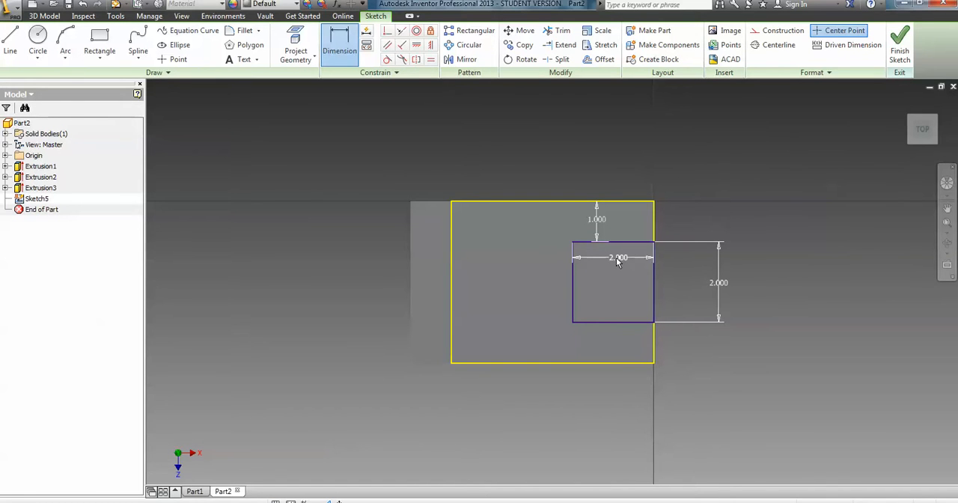
click(904, 49)
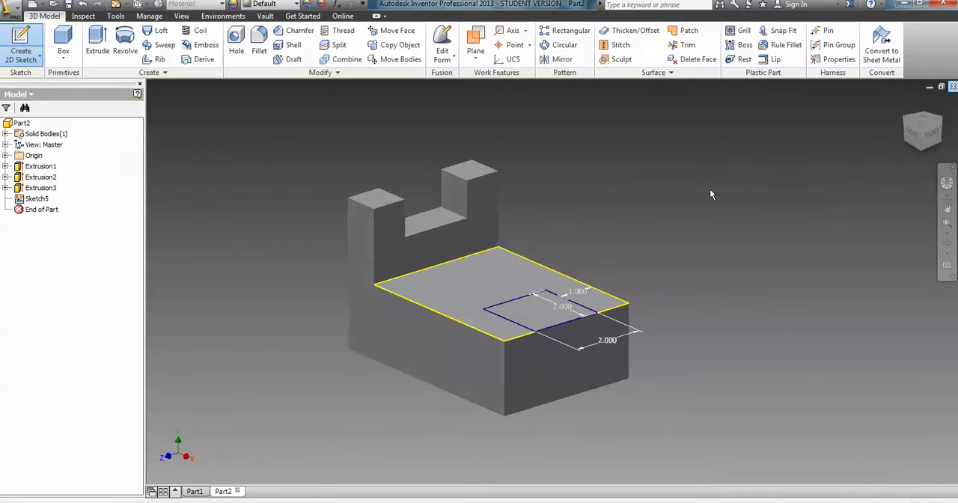
Extrude the 2 by 2 in square as a cut 2 in down through the block.
click(96, 45)
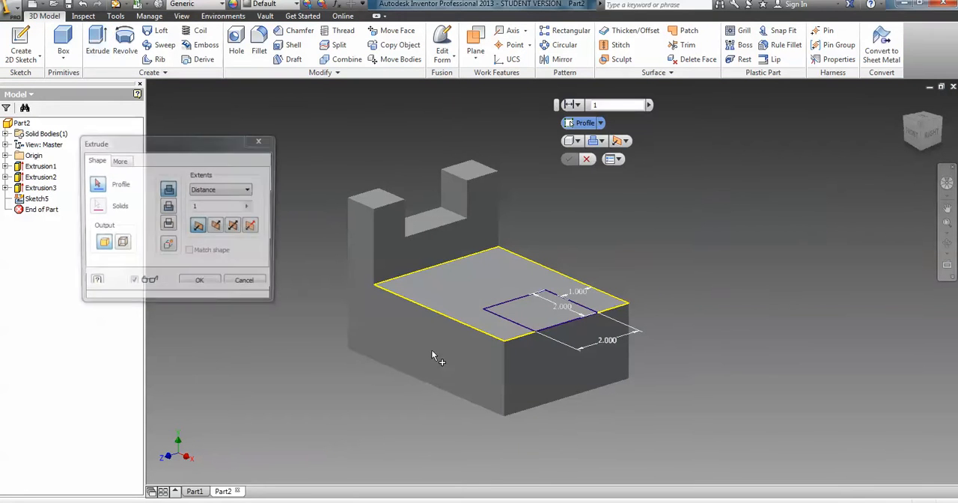
click(546, 304)
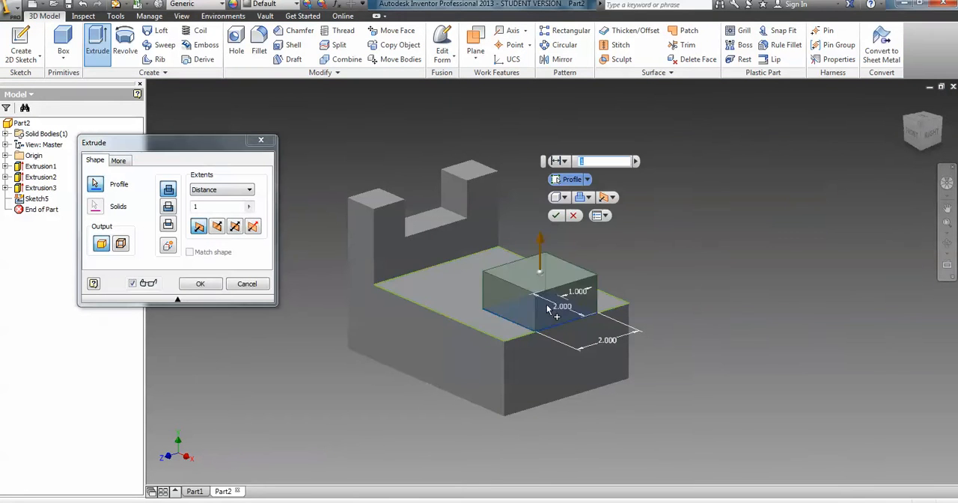
drag(538, 241, 541, 377)
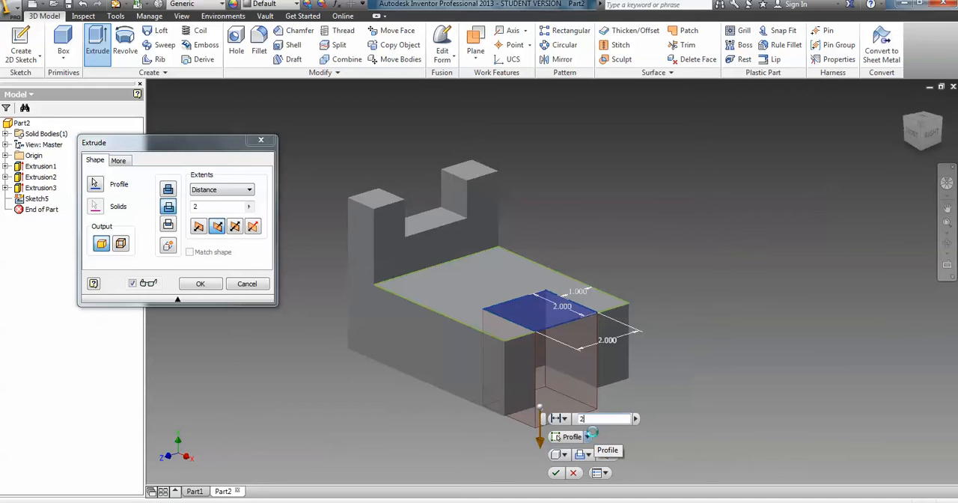
key(Return)
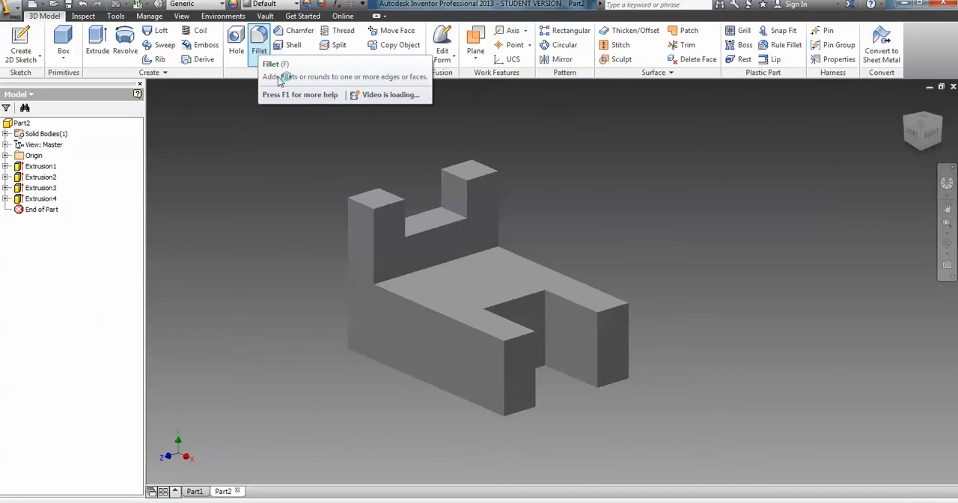
Fillet the block's front long top edge beside the slot with a constant radius of 1.25 in.
click(280, 95)
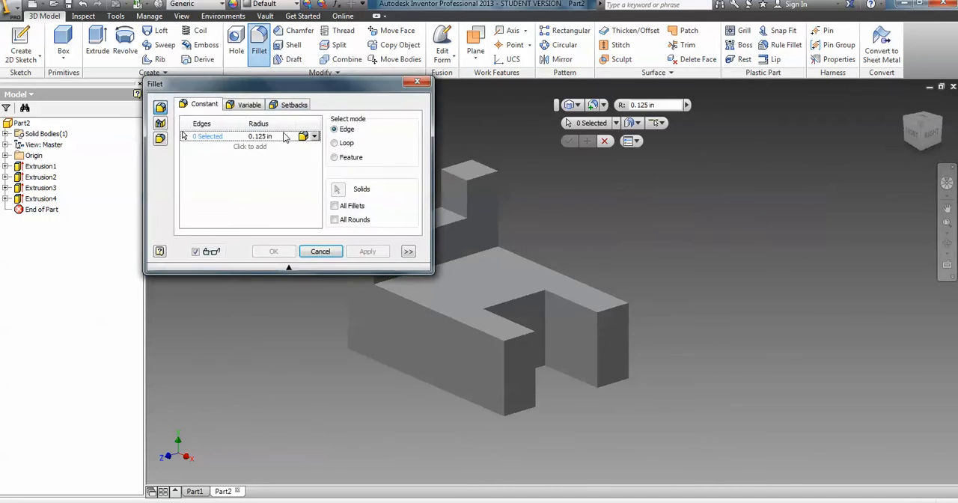
drag(283, 86, 760, 183)
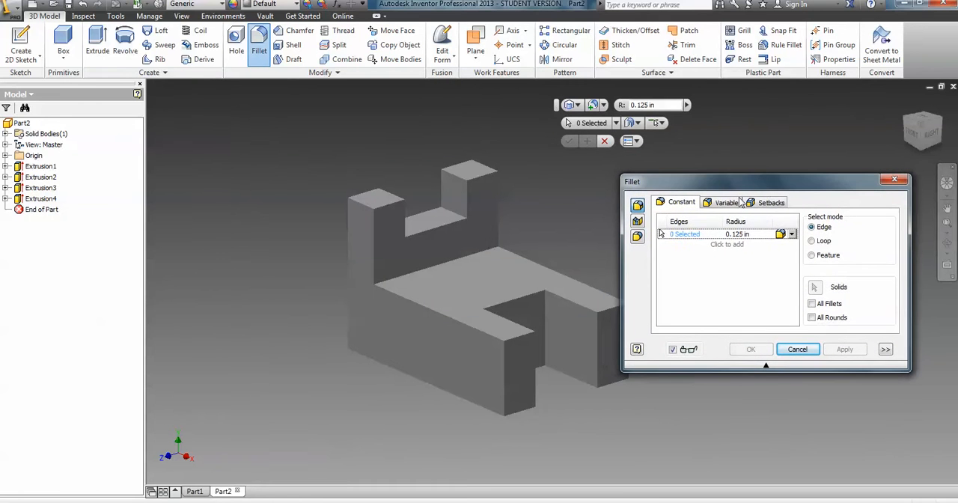
click(450, 316)
mouse_move(453, 326)
mouse_down()
mouse_move(474, 334)
mouse_move(451, 321)
mouse_move(461, 328)
mouse_up()
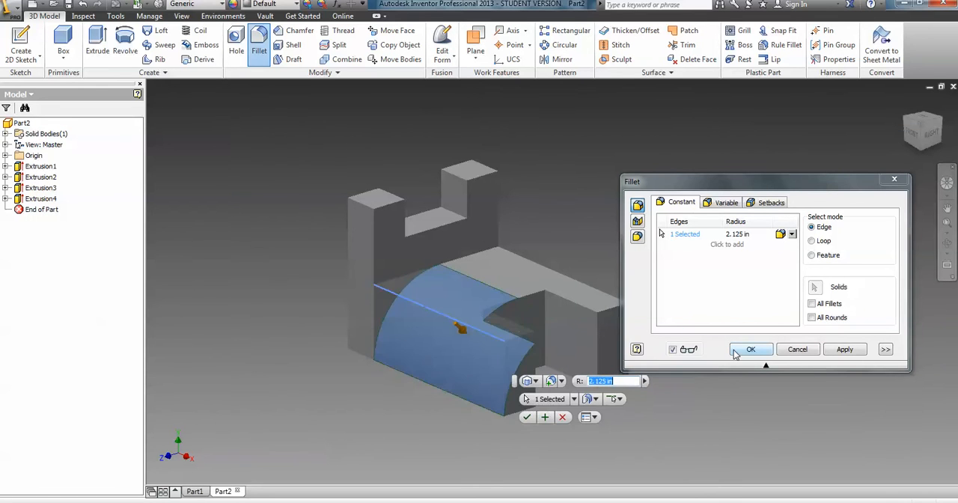
drag(460, 330, 454, 320)
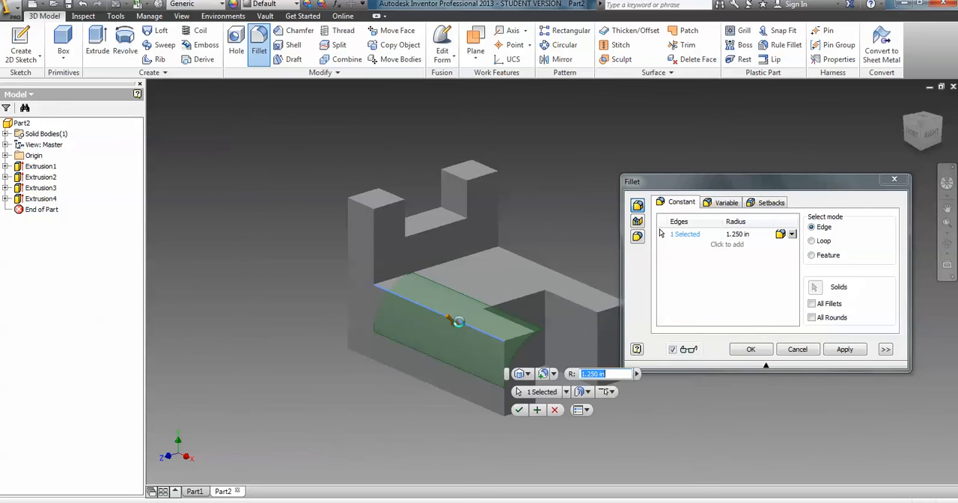
click(748, 350)
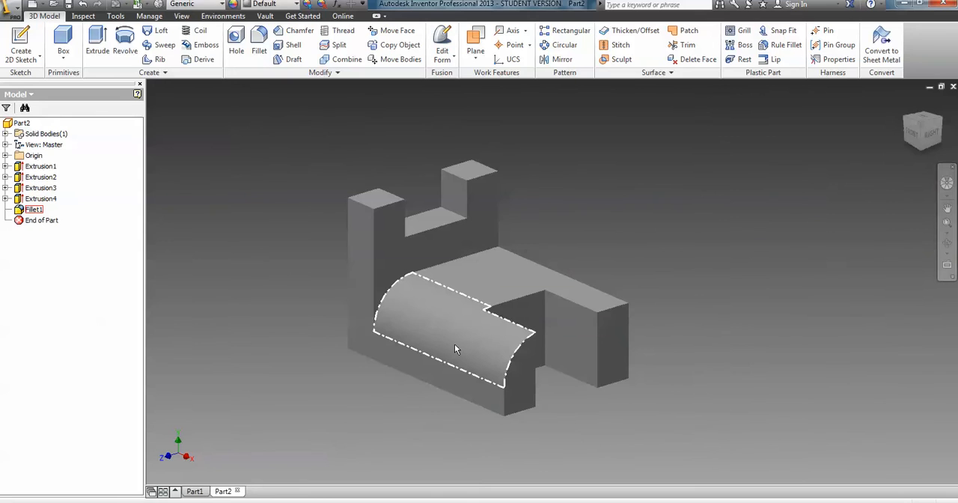
scroll(454, 349, down, 2)
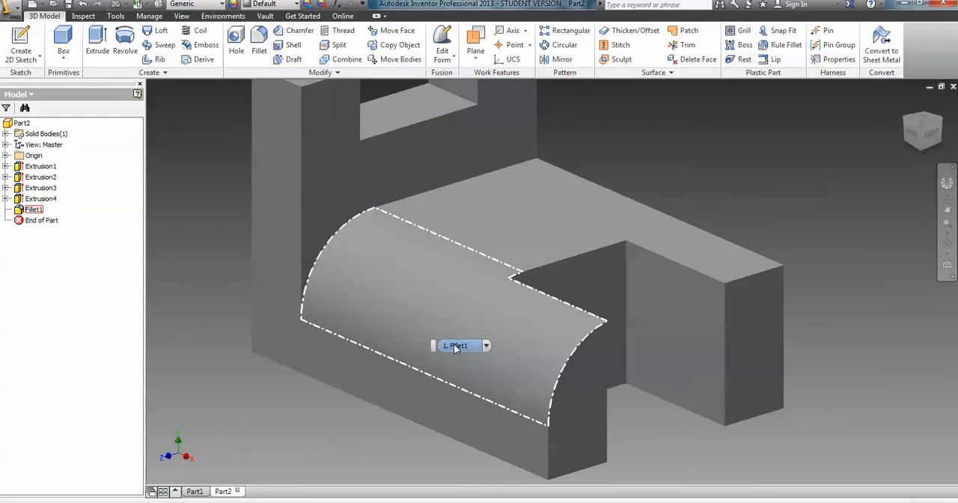